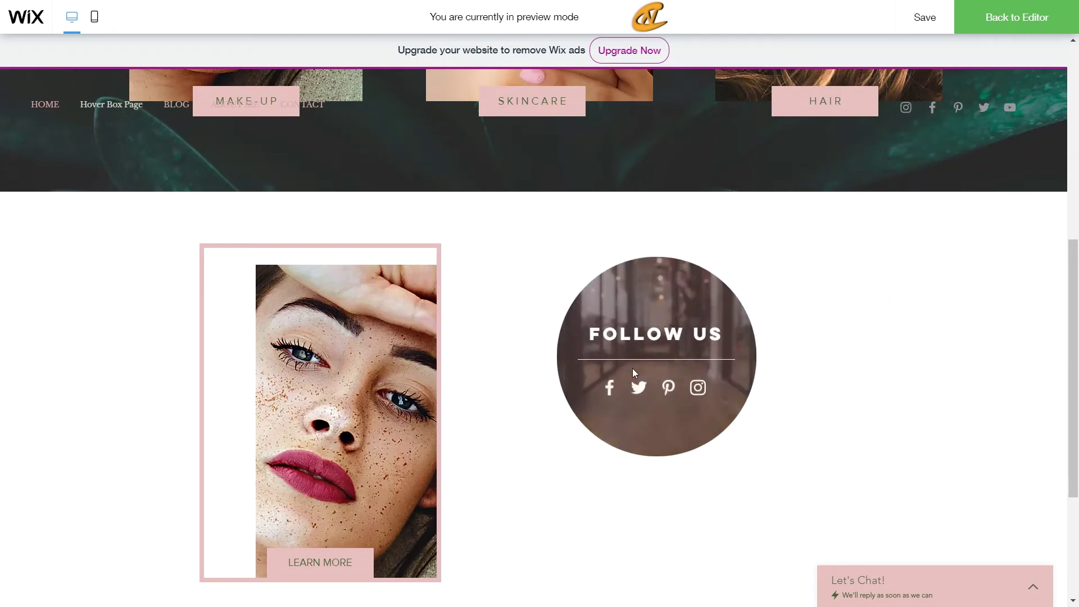
- Save the site and preview the hover effect of the circular FOLLOW US box
key("ctrl+s")
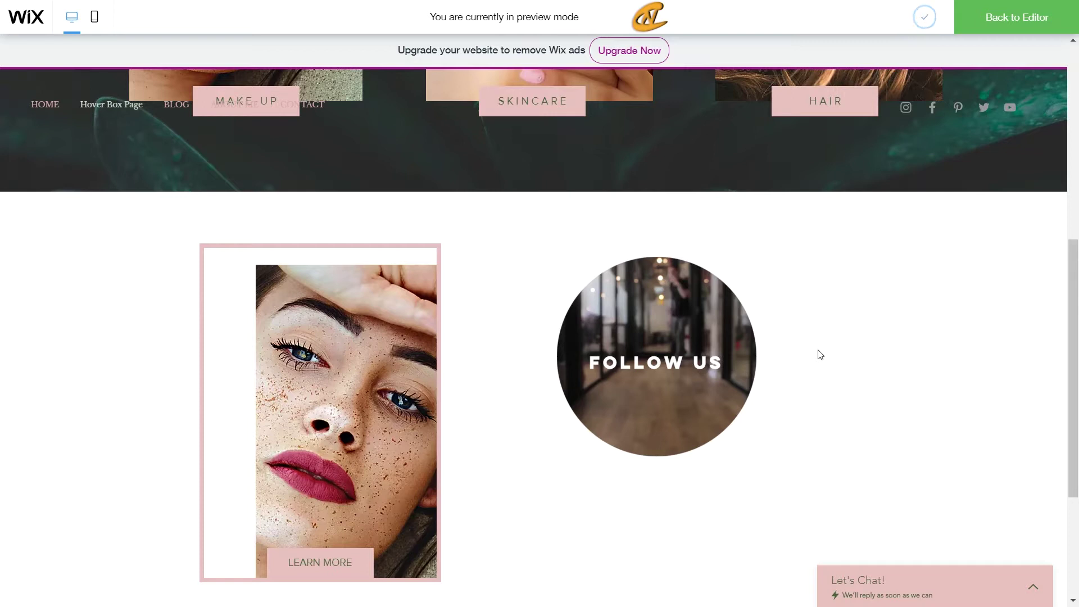
mouse_move(673, 353)
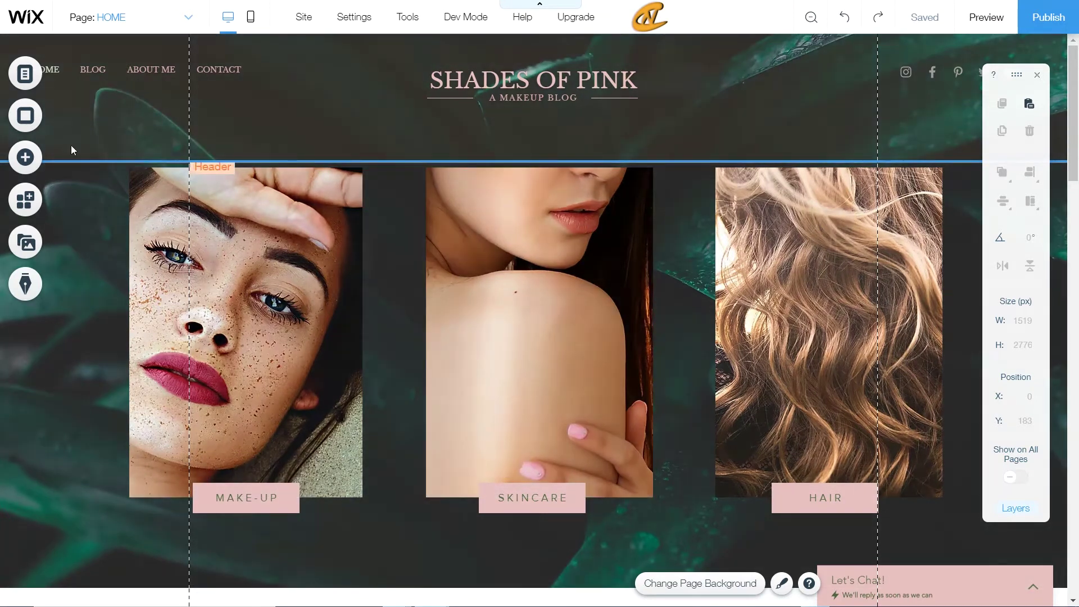
- Examine the ready-made hover box designs available for adding to the home page
left_click(24, 159)
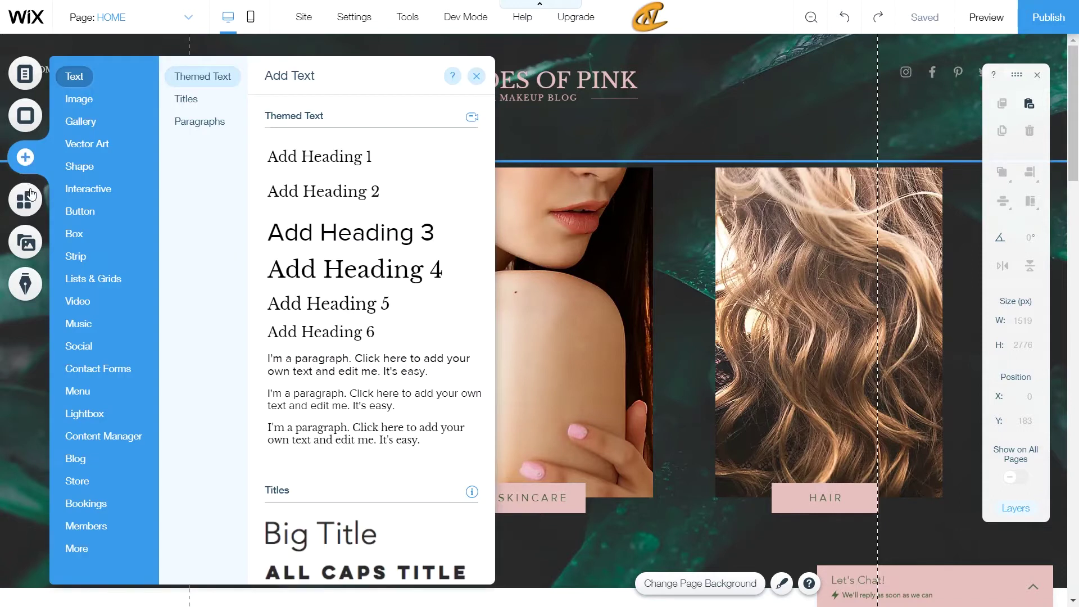
left_click(73, 235)
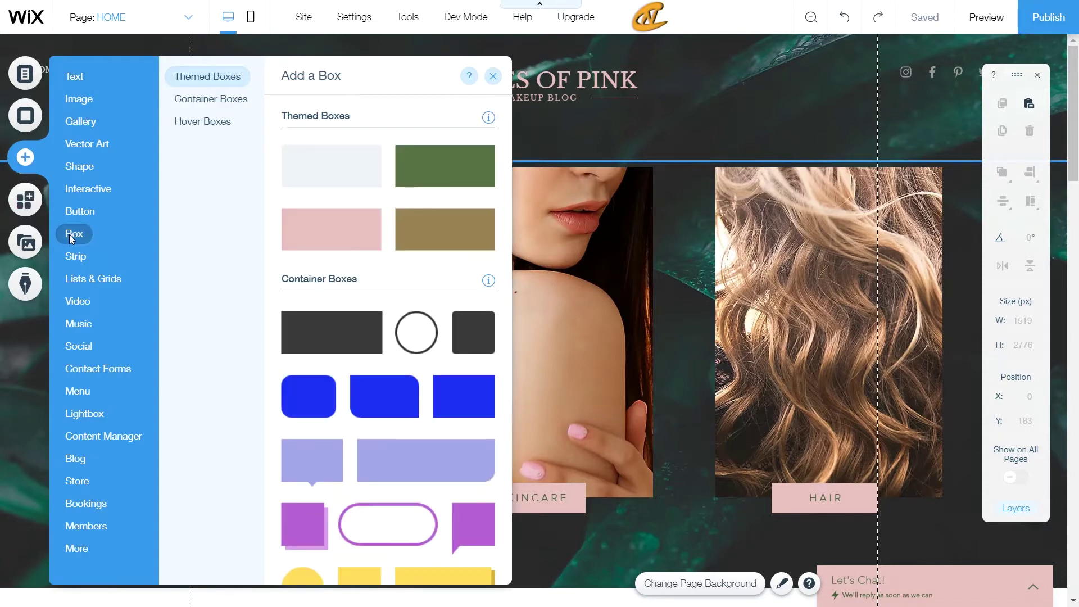
left_click(206, 123)
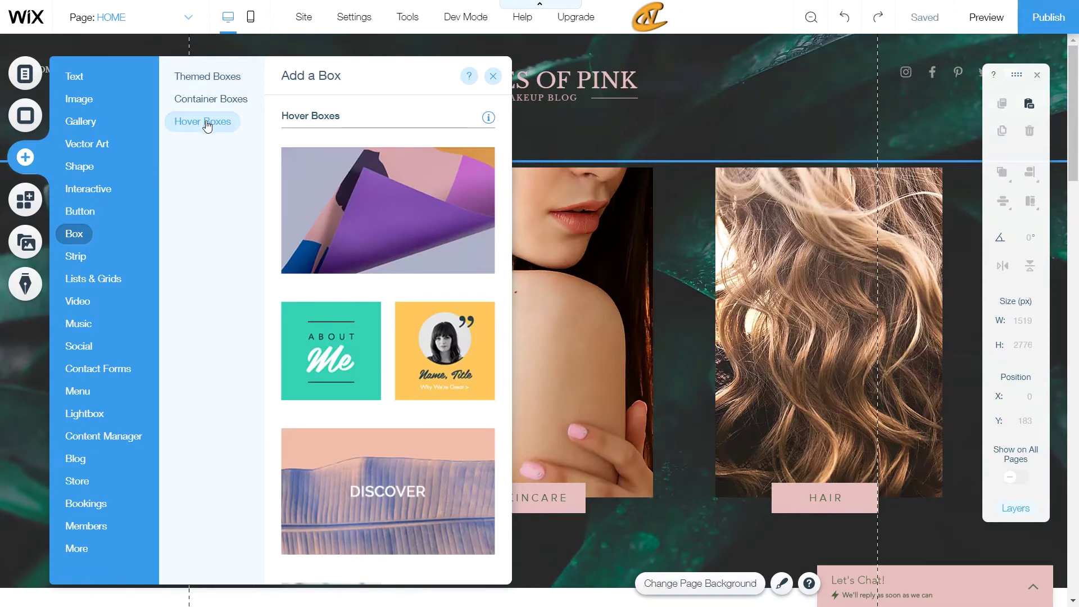
scroll(335, 253, "down", 1)
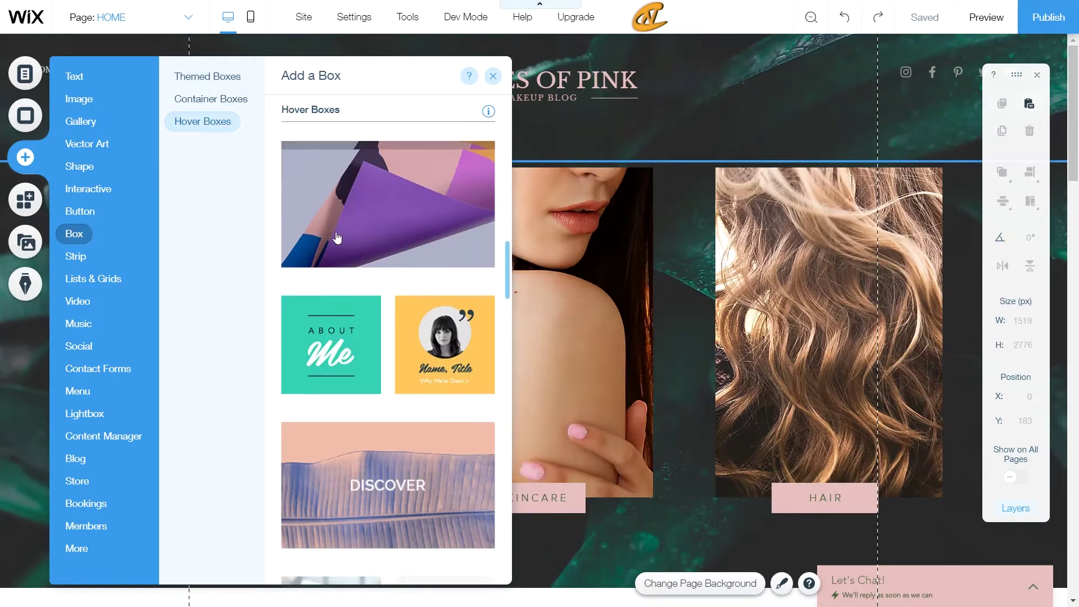
scroll(371, 305, "down", 5)
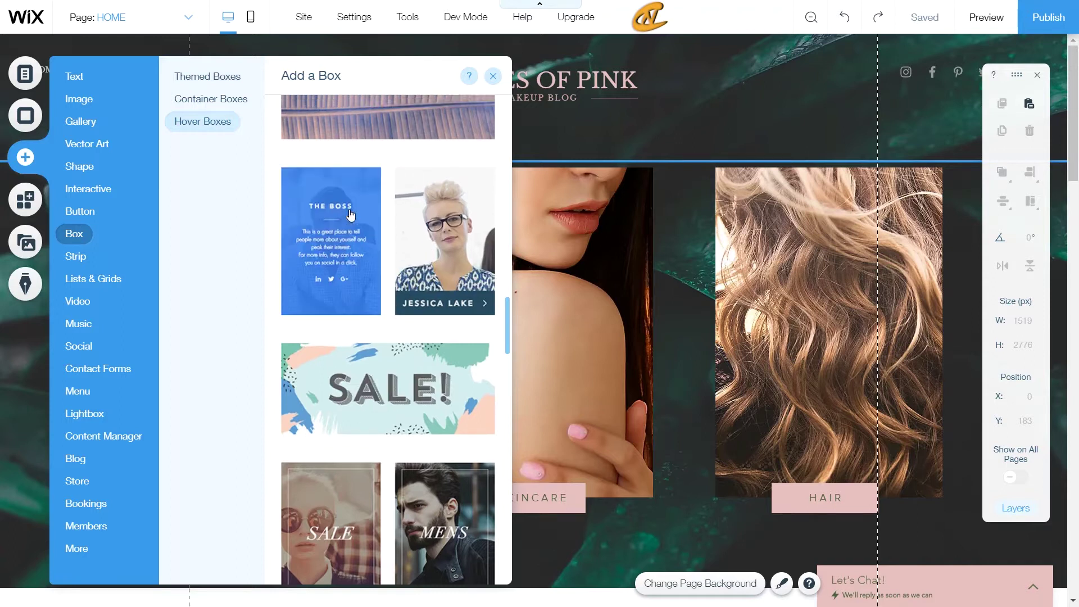
scroll(412, 154, "up", 2)
scroll(393, 152, "down", 3)
scroll(349, 365, "down", 2)
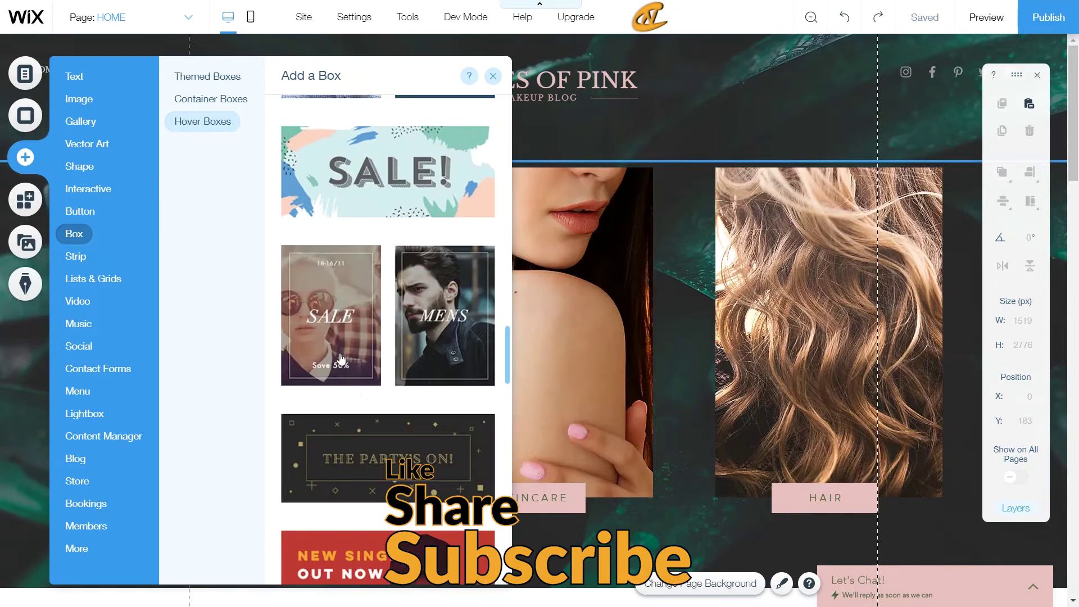
scroll(358, 433, "down", 5)
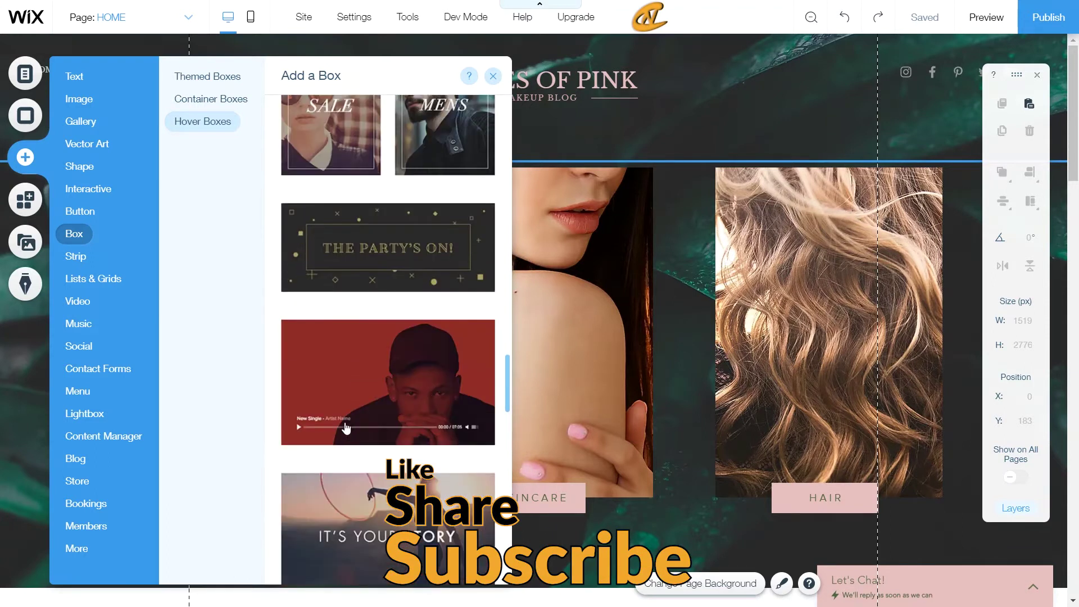
scroll(292, 403, "down", 5)
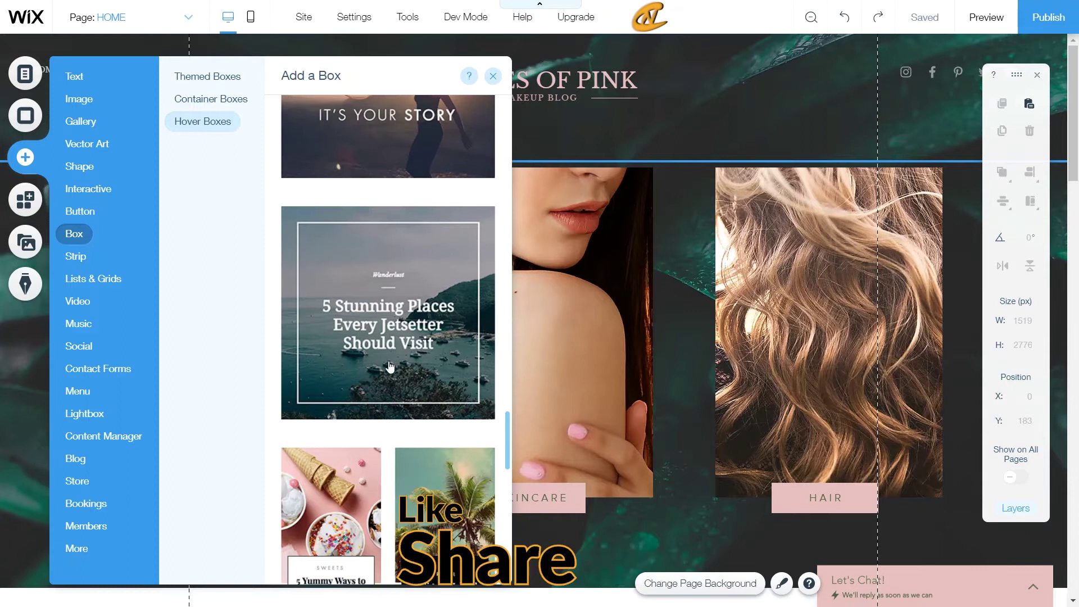
scroll(403, 362, "down", 3)
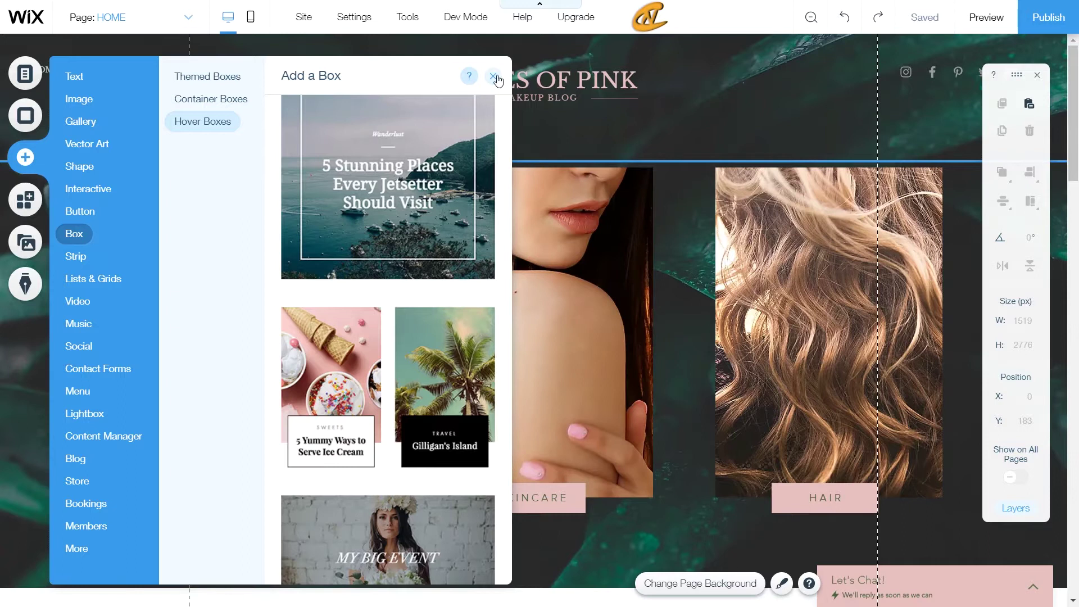
left_click(497, 79)
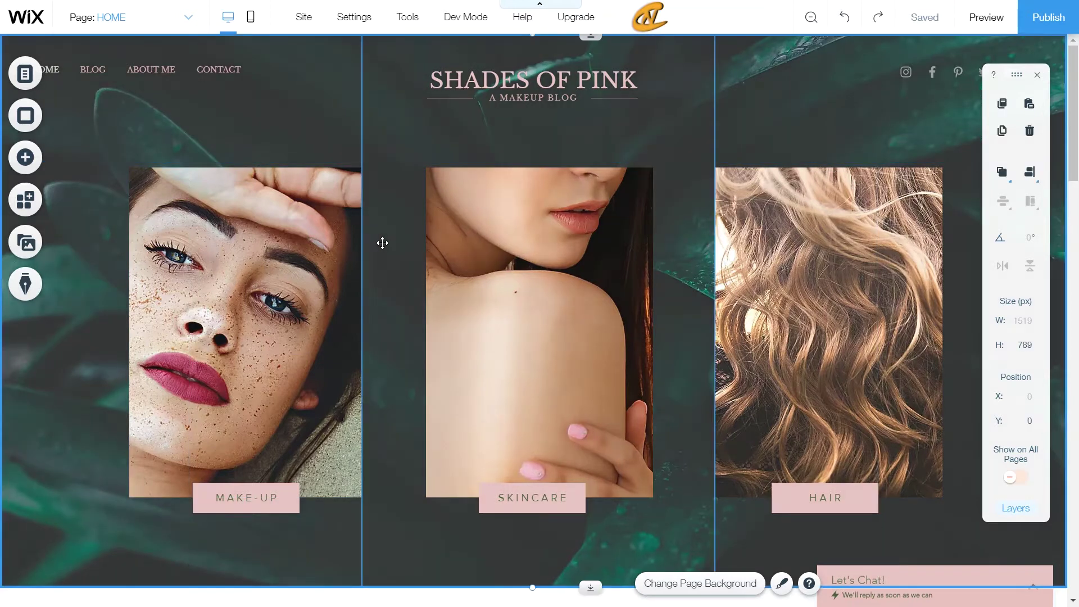
- Copy the home page's three-column image strip onto a new page named Hover Box Page
left_click(381, 244)
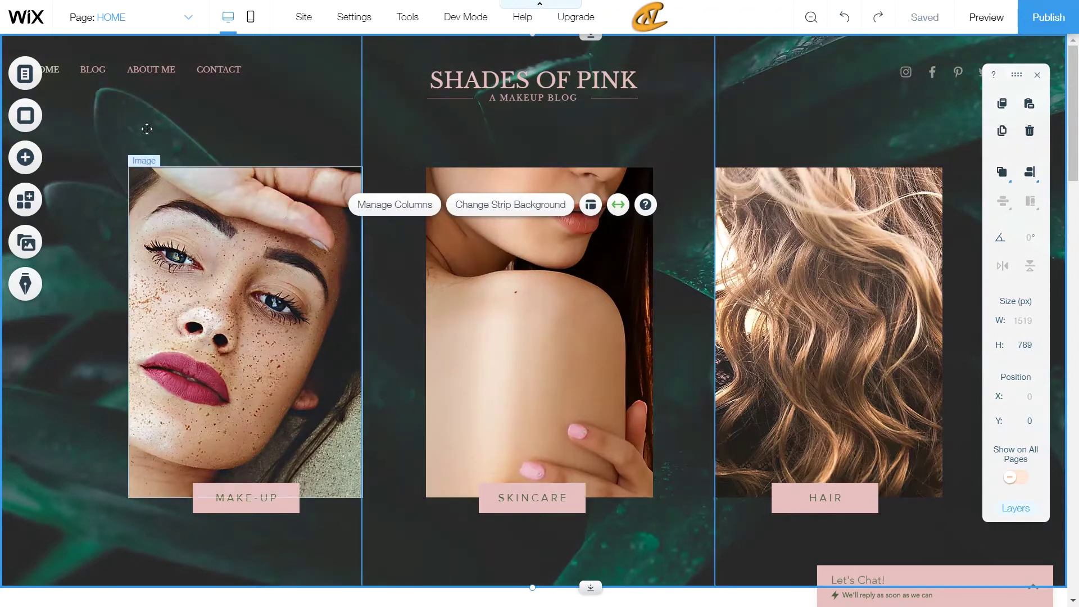
left_click(35, 75)
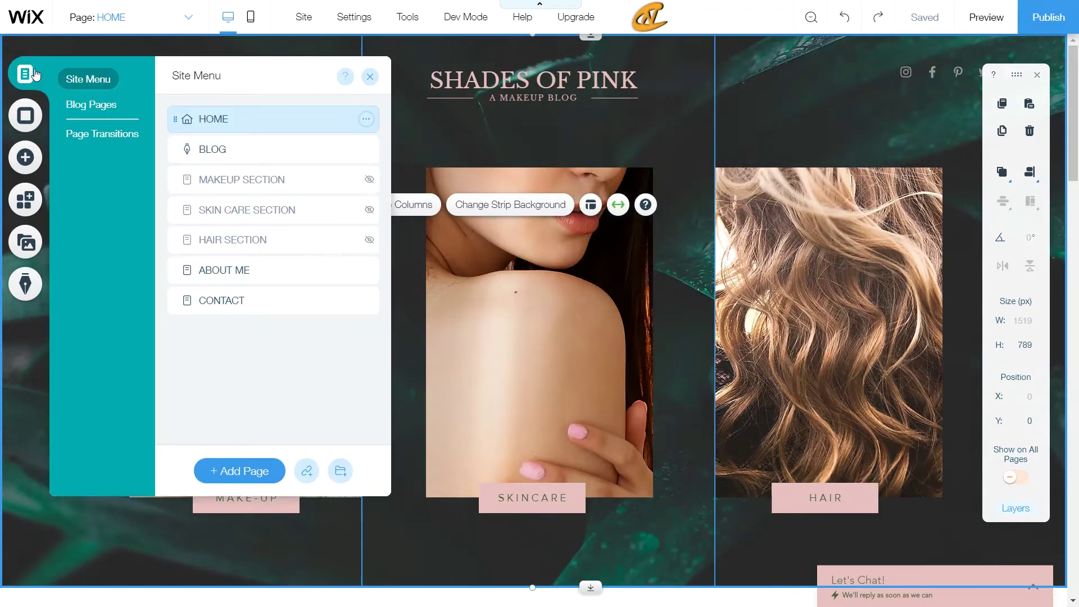
left_click(242, 478)
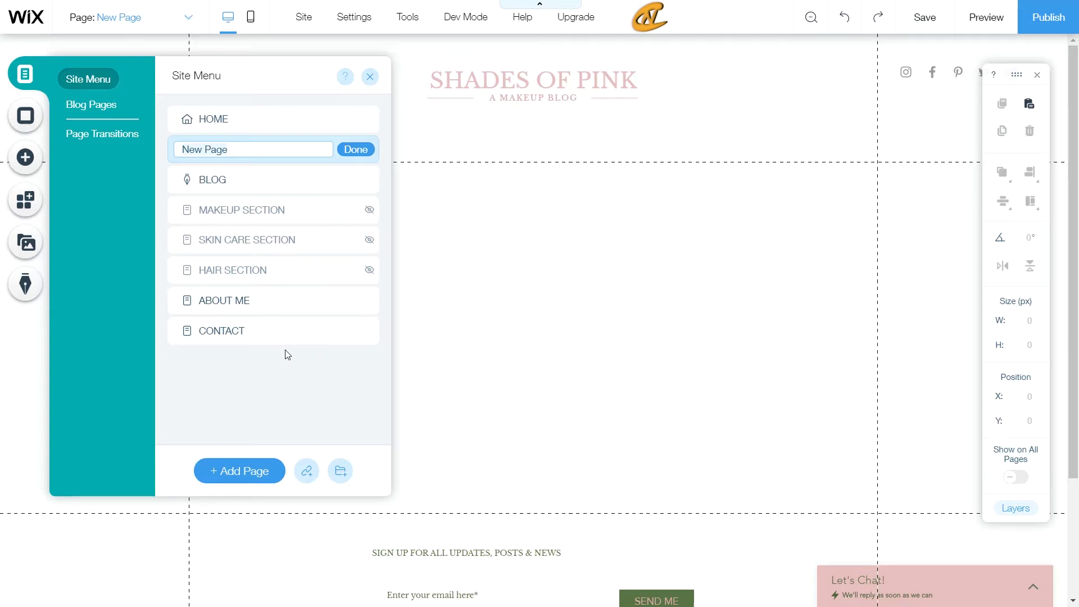
type("Ho")
key("Return")
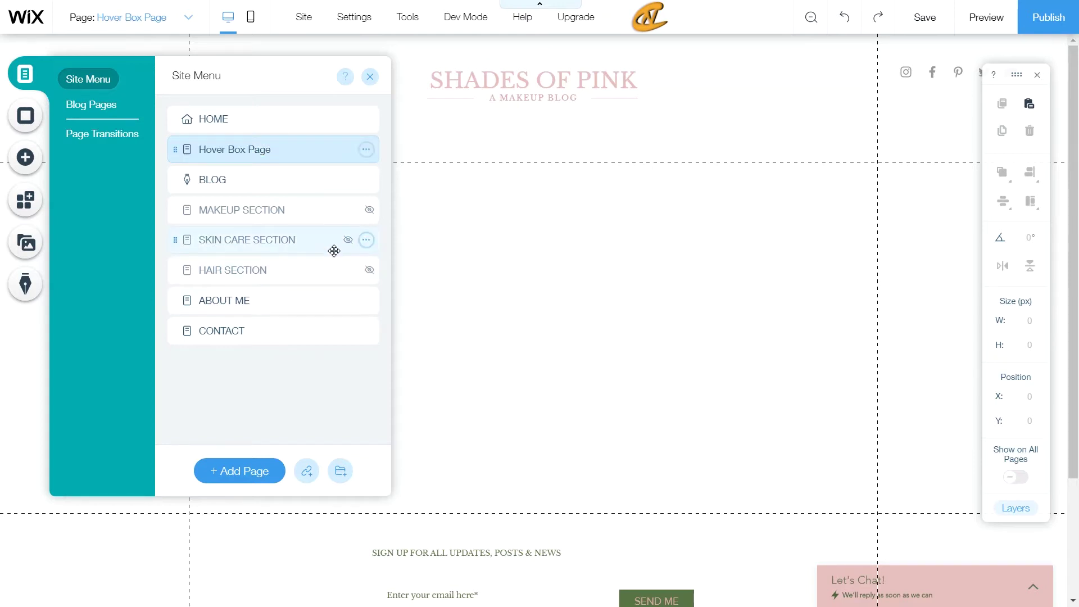
left_click(370, 76)
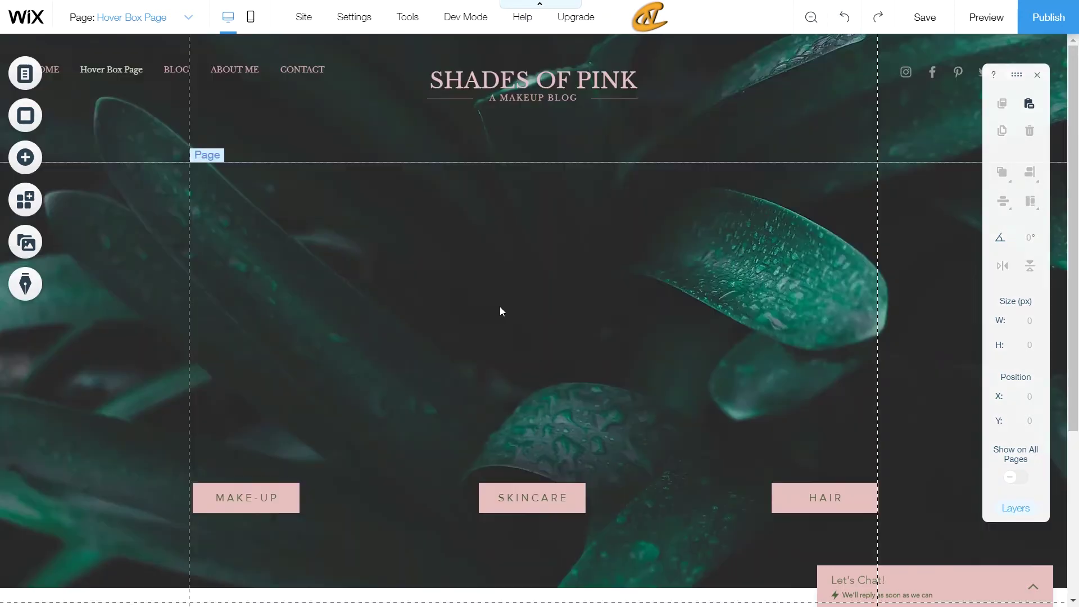
left_click(500, 306)
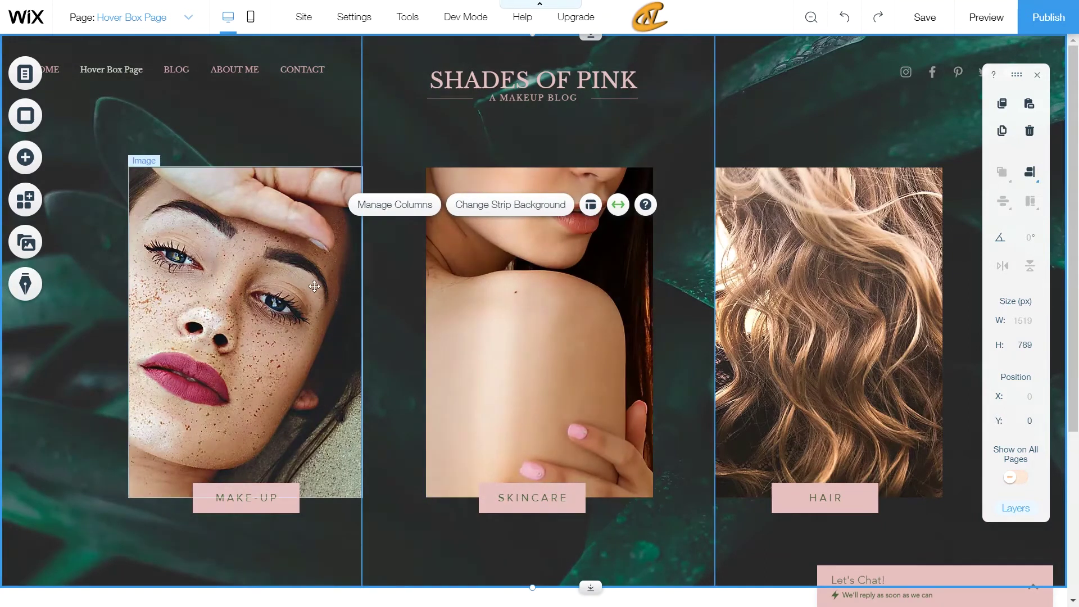
- Add the dark baking-ingredients hover box with the blueberries to the Hover Box Page and dismiss its introduction
left_click(219, 334)
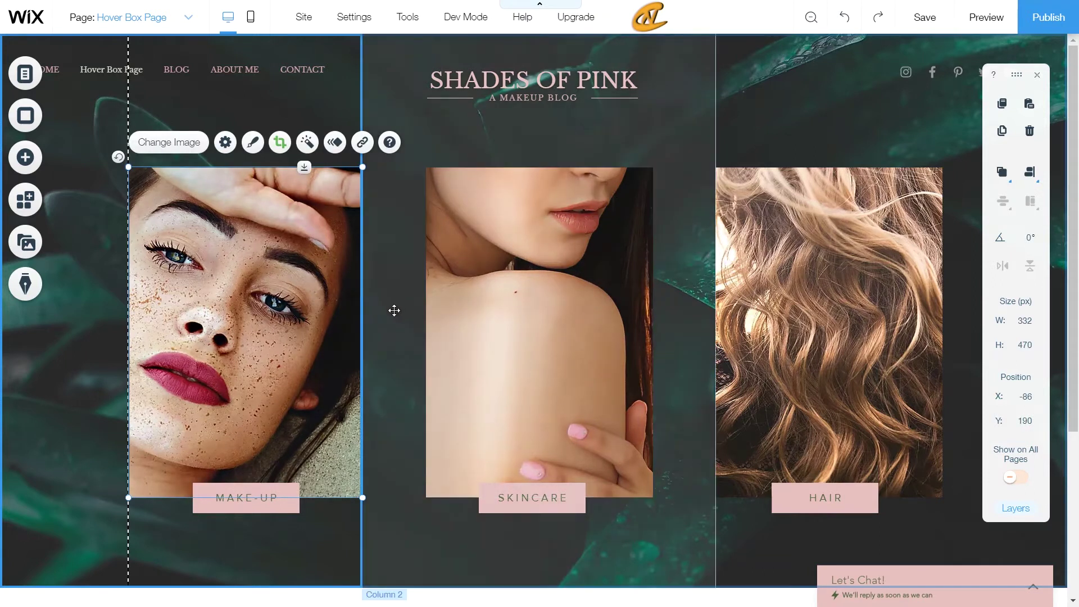
left_click(25, 163)
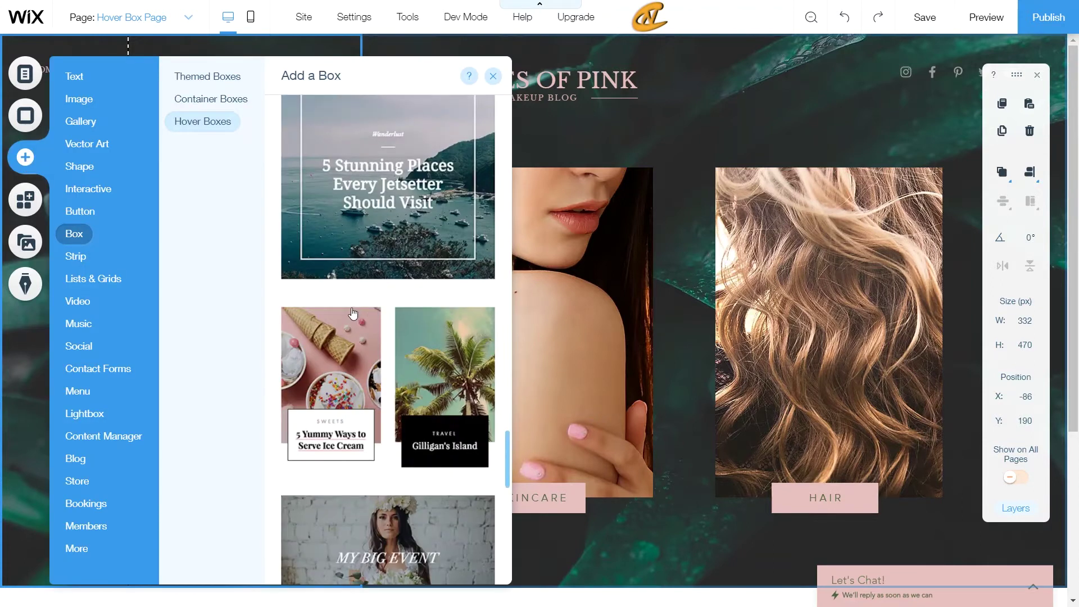
scroll(353, 312, "down", 5)
scroll(353, 312, "down", 1)
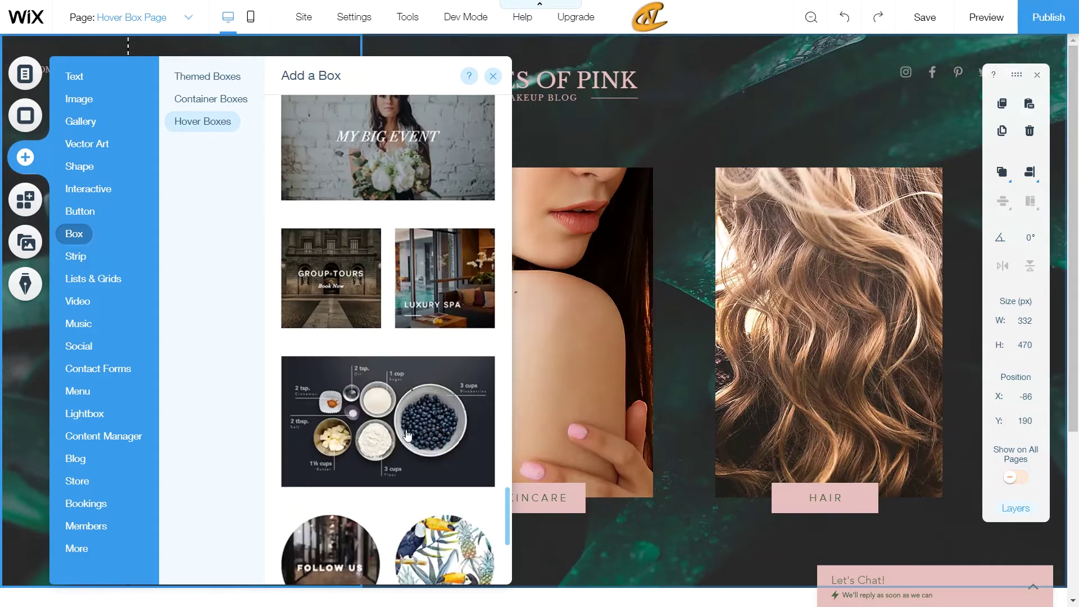
scroll(404, 415, "down", 4)
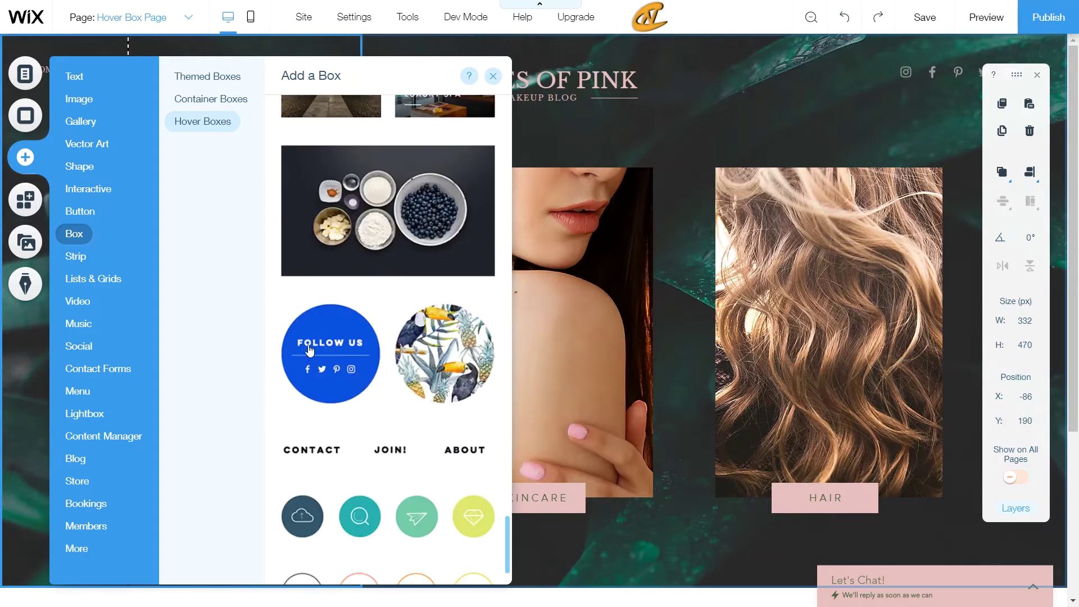
scroll(398, 264, "down", 1)
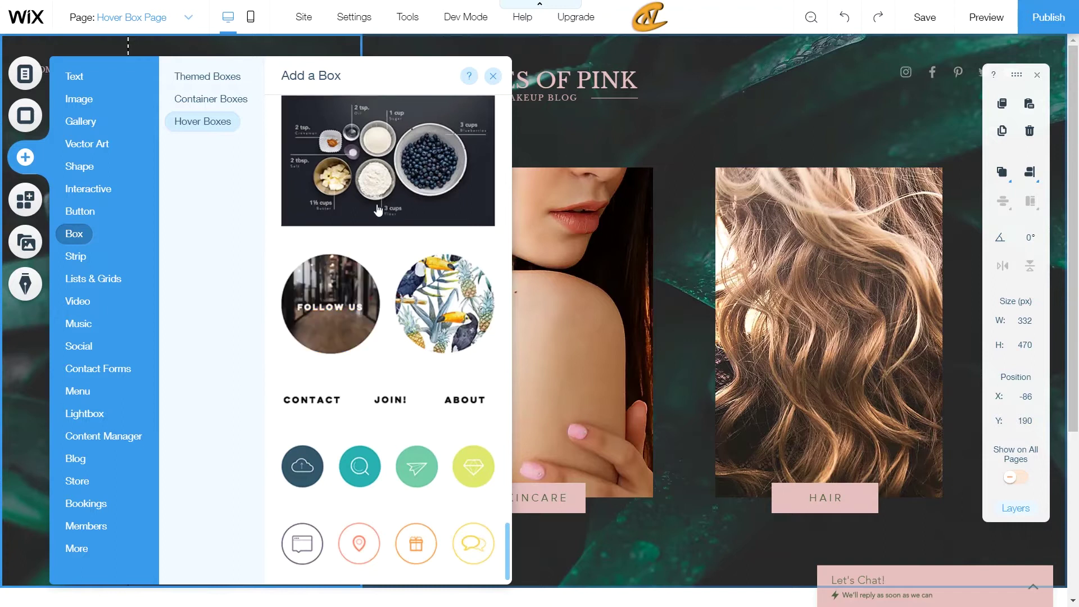
scroll(368, 212, "up", 3)
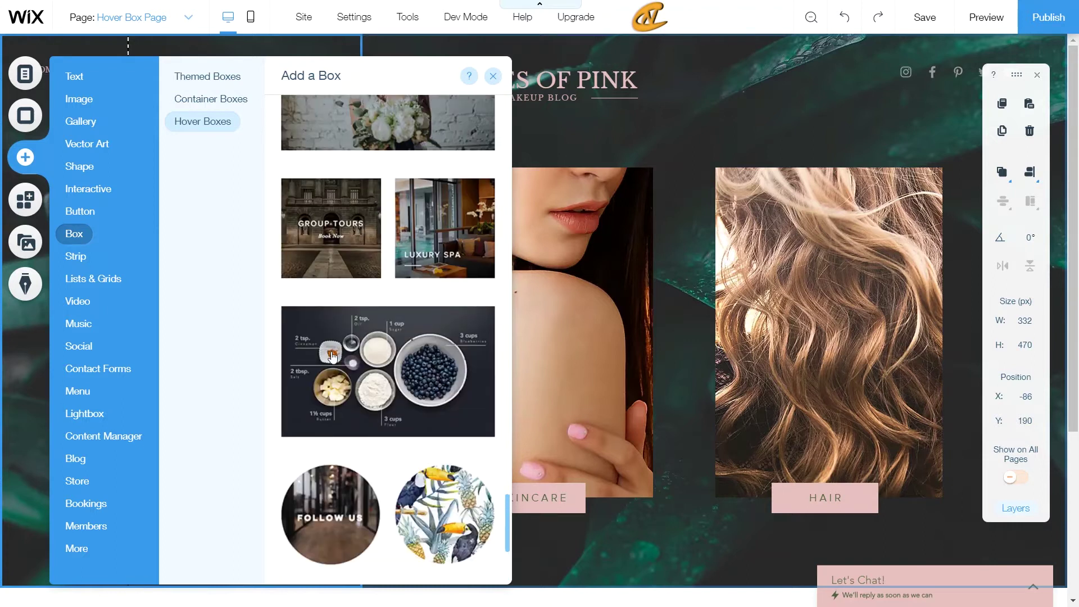
left_click(386, 368)
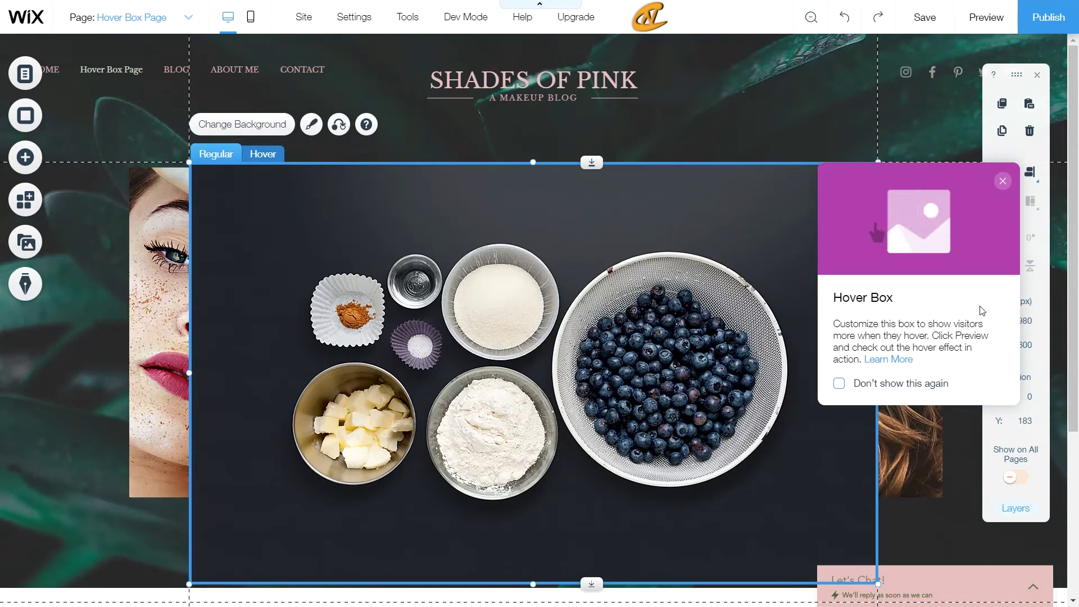
left_click(1003, 181)
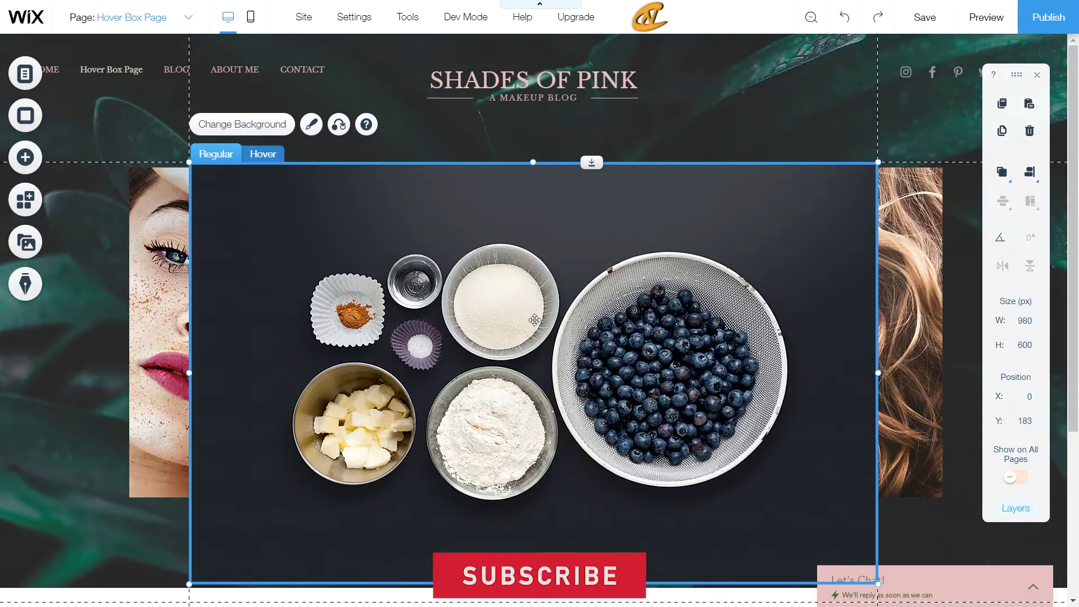
- Look at the hover state of the baking-ingredients box and its hover interaction options
left_click(266, 159)
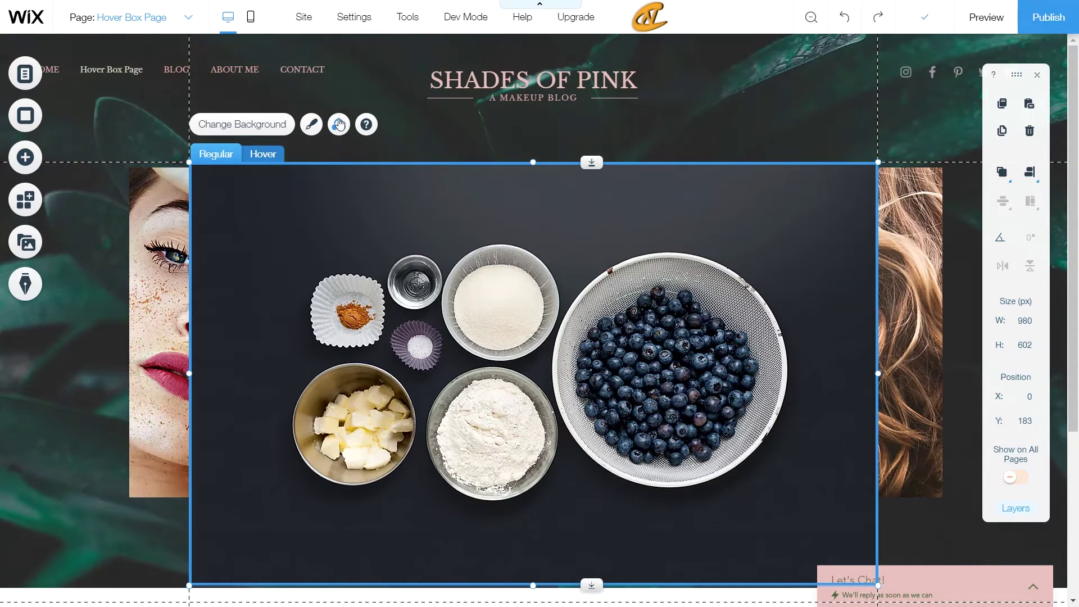
left_click(259, 156)
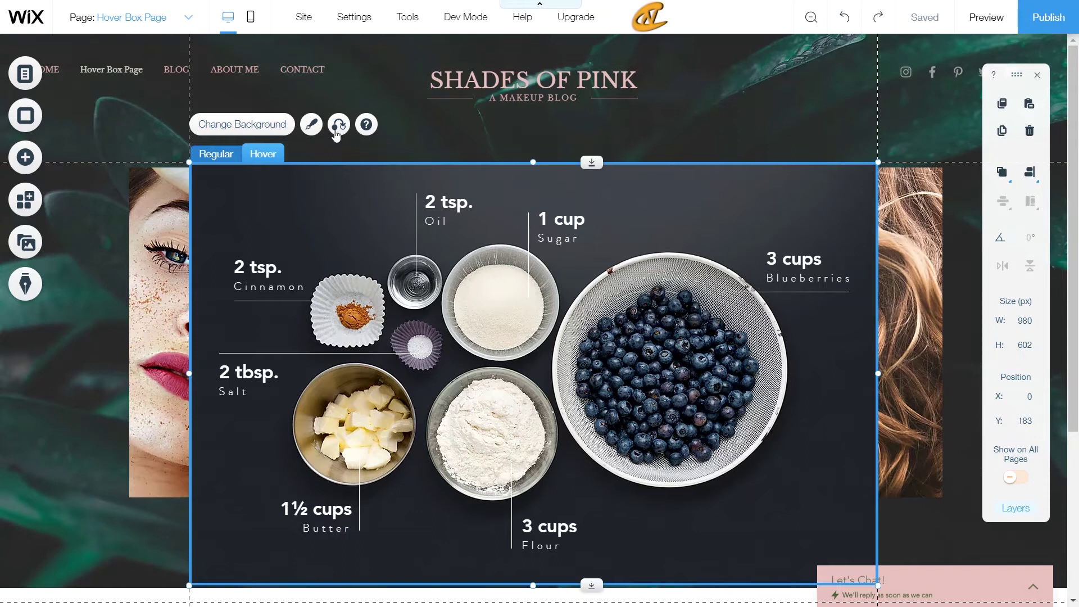
left_click(338, 125)
- Give the hover box's regular state a pink #E6BEBE border with a width of 6 px
left_click(312, 126)
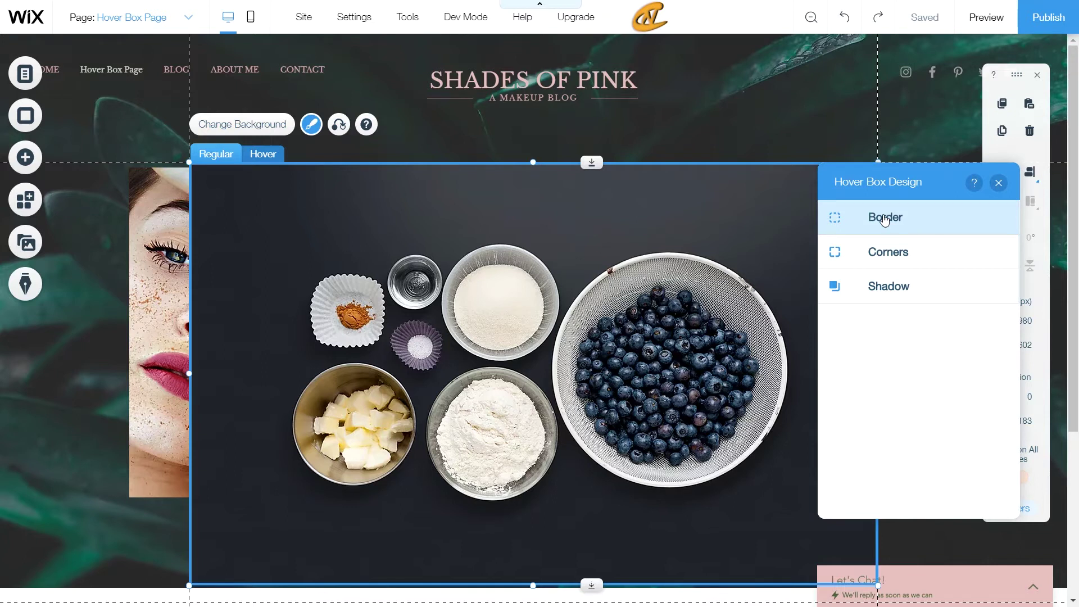
left_click(886, 218)
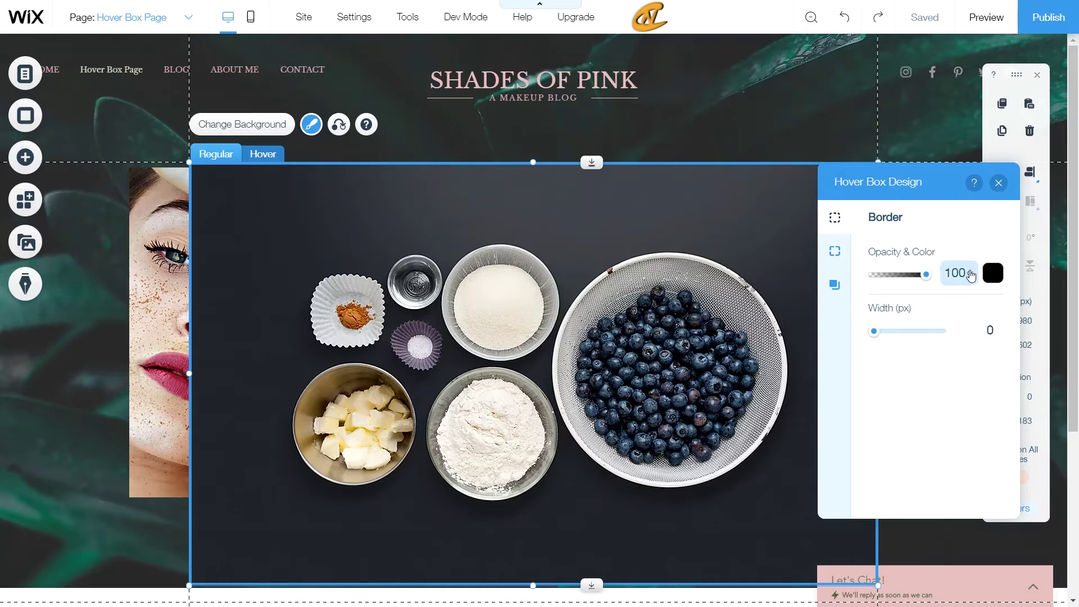
left_click(993, 273)
left_click(978, 377)
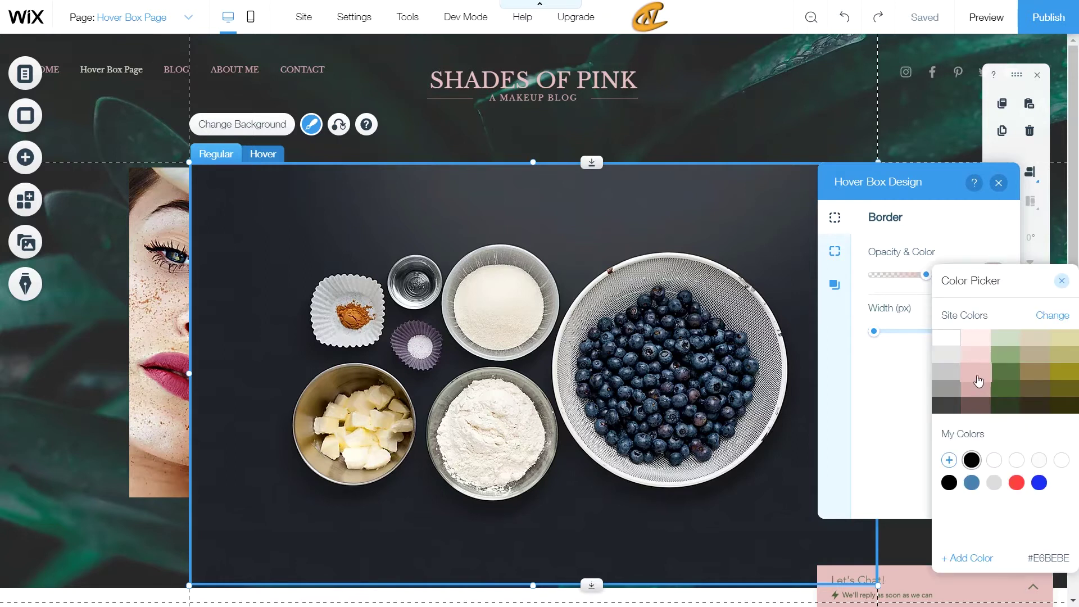
left_click(1062, 281)
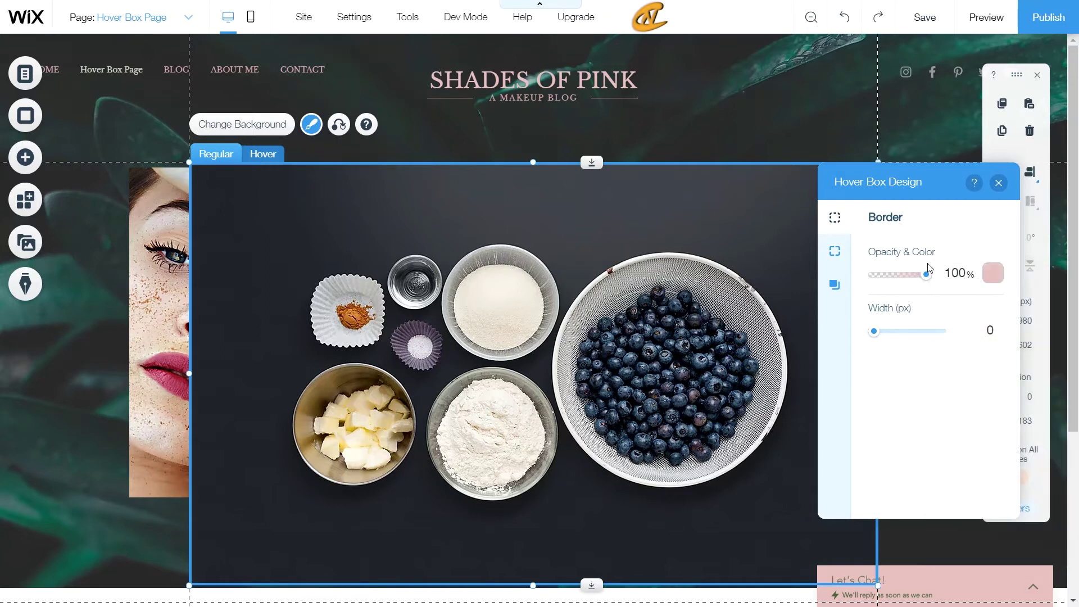
left_click(877, 331)
left_click_drag(881, 335, 902, 336)
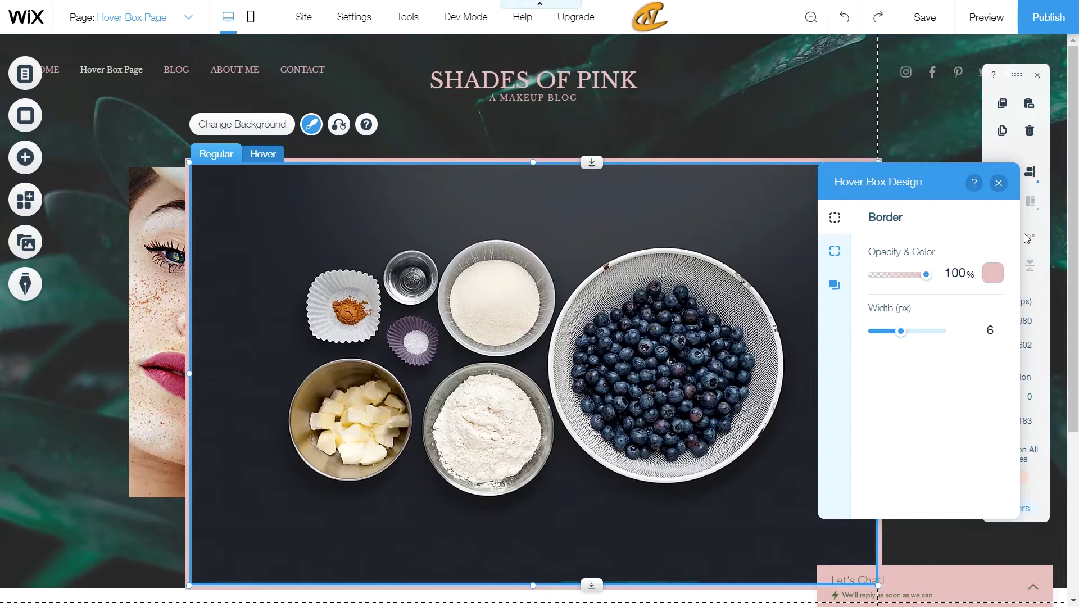
- Review the corner radius and shadow options of the hover box design and close the design settings
left_click(835, 251)
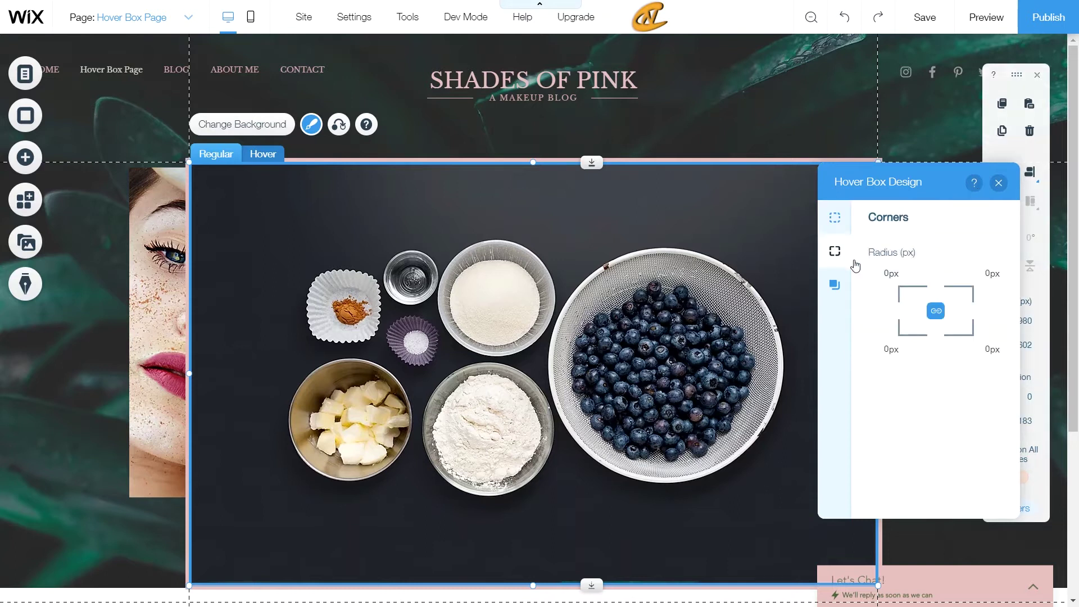
left_click(845, 280)
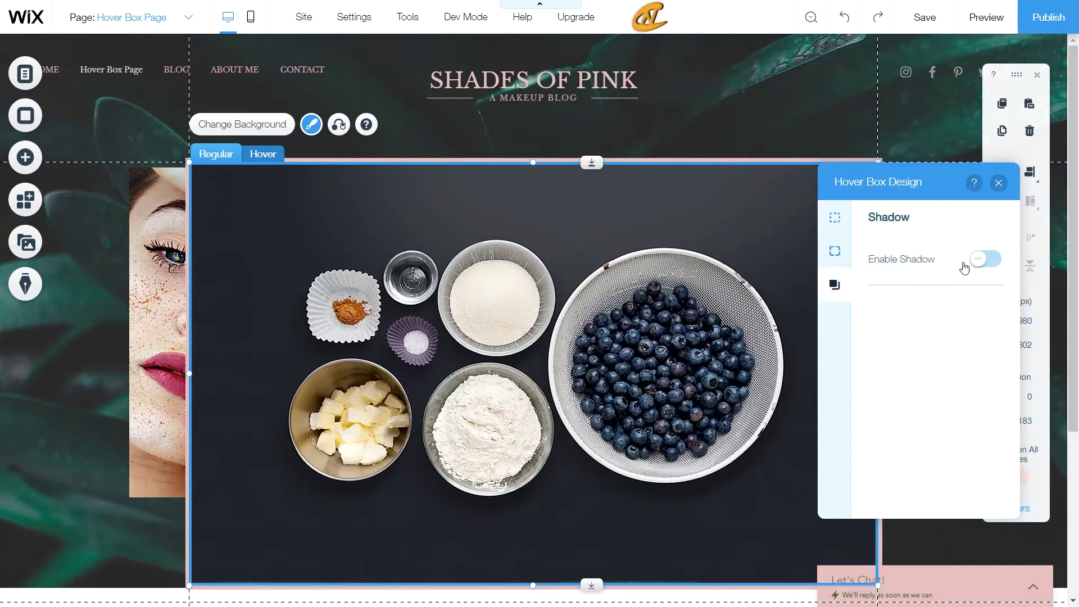
left_click(999, 183)
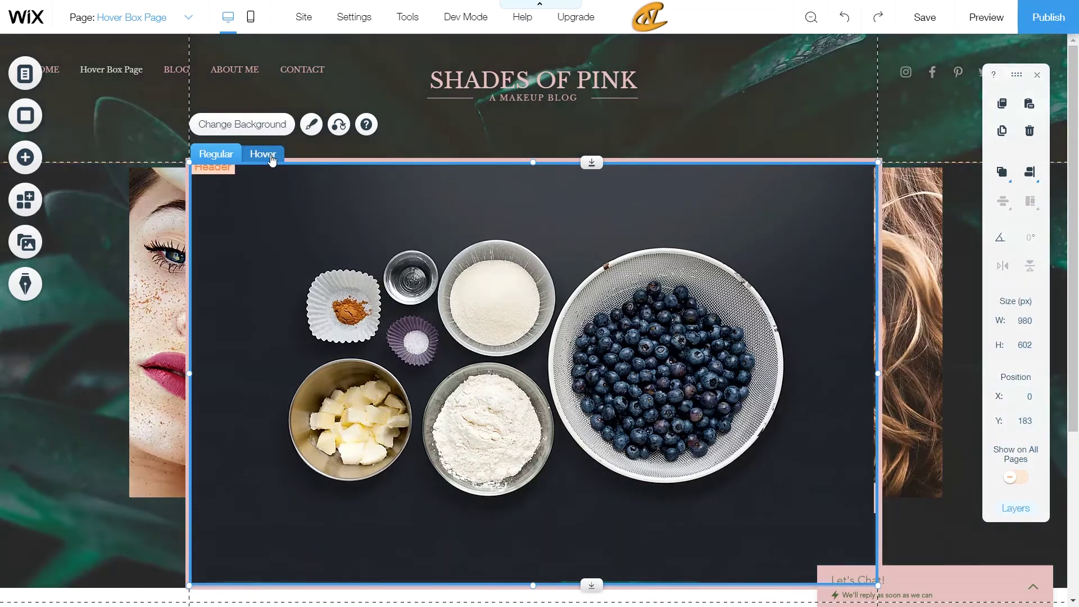
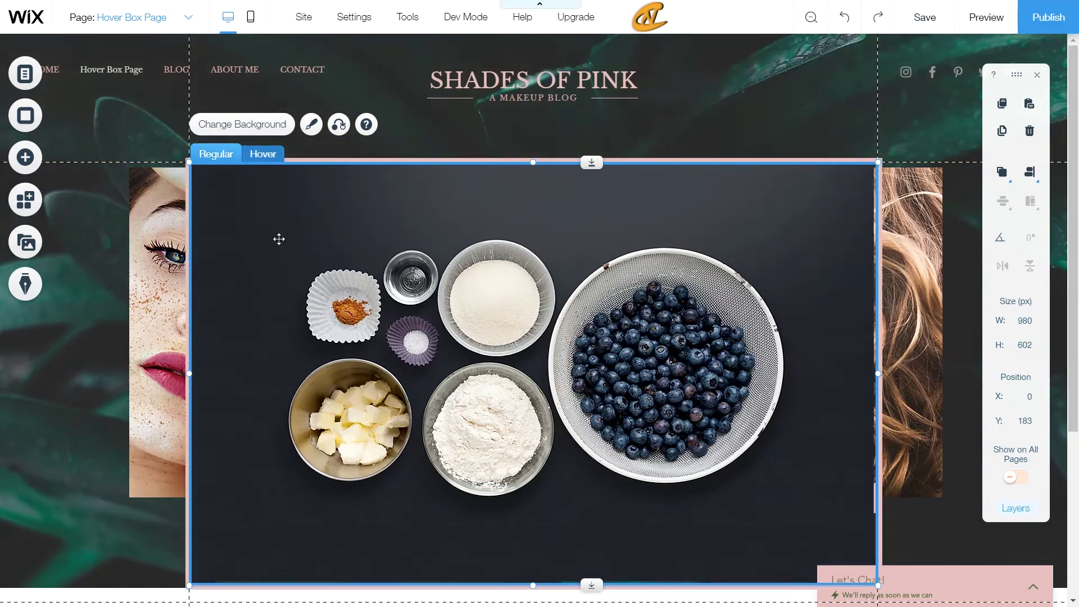
- Place the make-up image and its pink button in the hover box and shrink the box to 332 by 477 px around the image
left_click(242, 124)
left_click(339, 125)
left_click(918, 285)
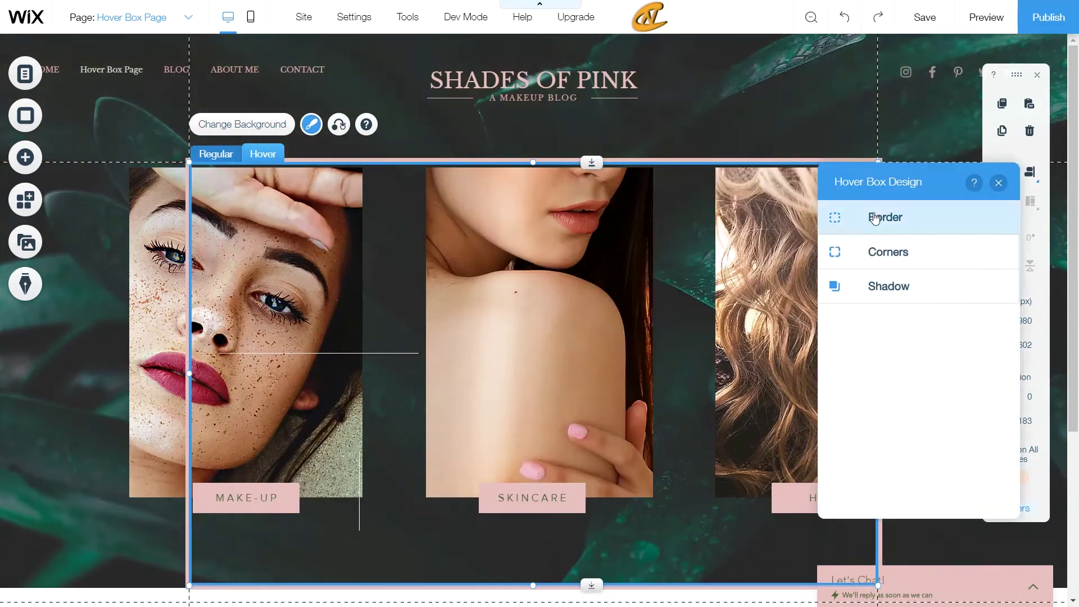
left_click_drag(176, 395, 249, 395)
left_click_drag(247, 498, 321, 482)
left_click_drag(879, 373, 435, 427)
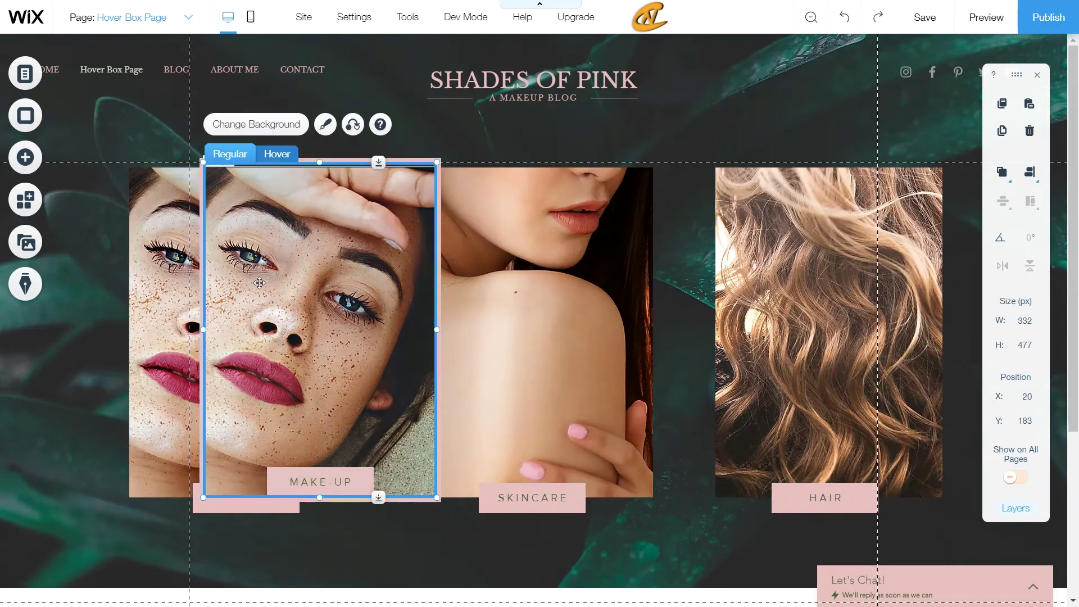
- Position short white pointer lines beside the eyebrow and below the lips on the make-up image in the hover box
left_click(331, 353)
left_click_drag(331, 353, 350, 288)
left_click(348, 360)
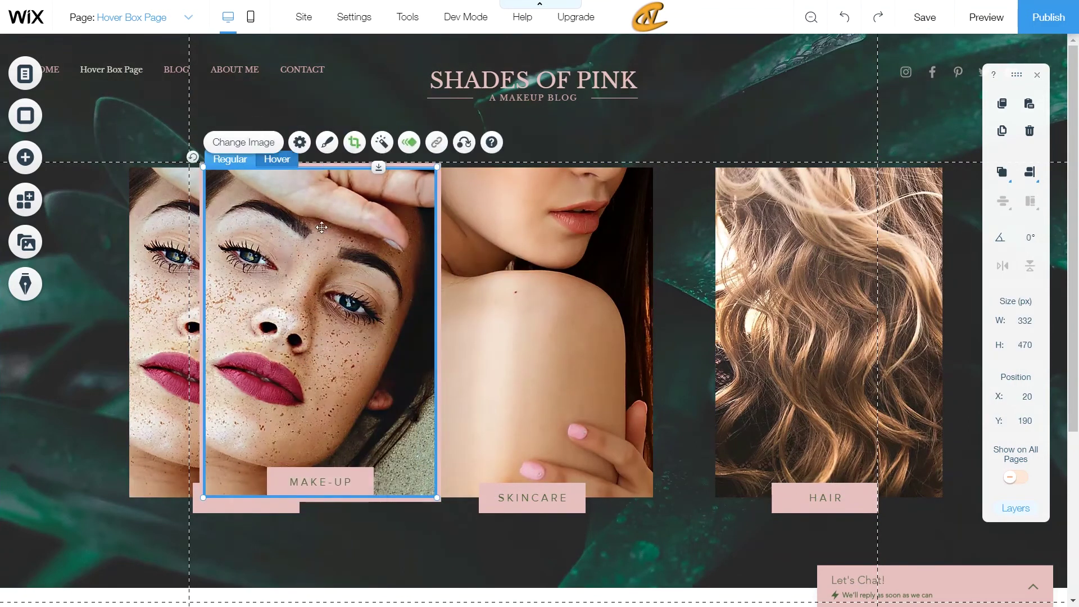
left_click_drag(348, 359, 308, 243)
- Add a white Libre Baskerville "Eyebrow" label with a reduced font size at the end of the eyebrow line
left_click(25, 157)
left_click(315, 332)
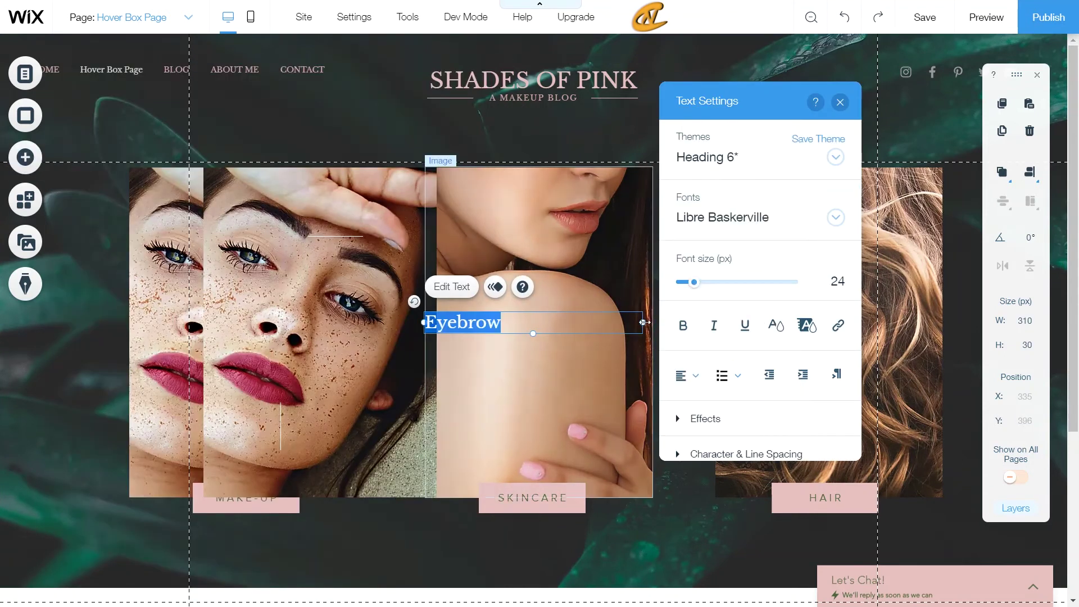
left_click(455, 313)
left_click_drag(454, 313, 378, 245)
double_click(378, 246)
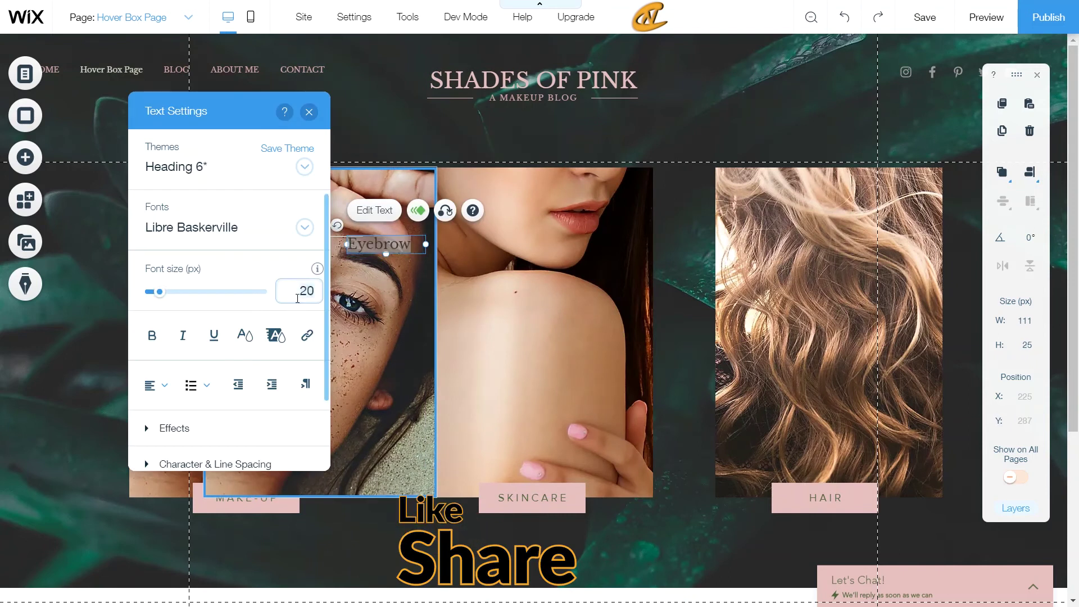
left_click(396, 310)
- Add a vertical "Lips" label with a 16 px font size at the end of the line below the lips
double_click(281, 455)
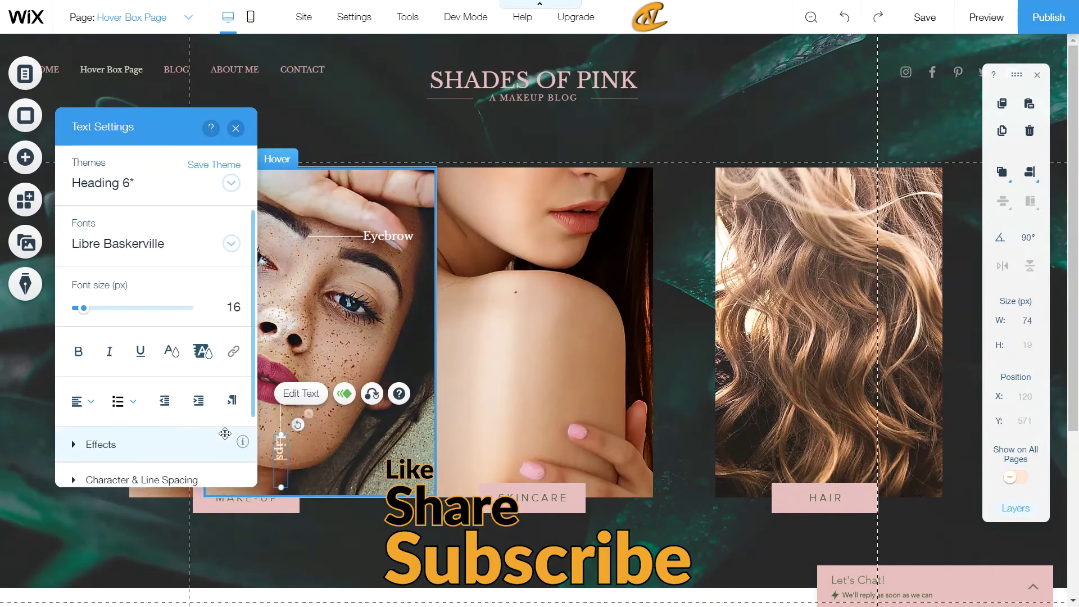
type("Lips")
left_click(339, 287)
- Move the pink button to the middle of the image in the hover state and label it "LEARN MORE"
left_click_drag(256, 495, 331, 328)
left_click(277, 160)
left_click(302, 292)
type("LEARN - MORE")
key("BackSpace")
key("BackSpace")
left_click(381, 374)
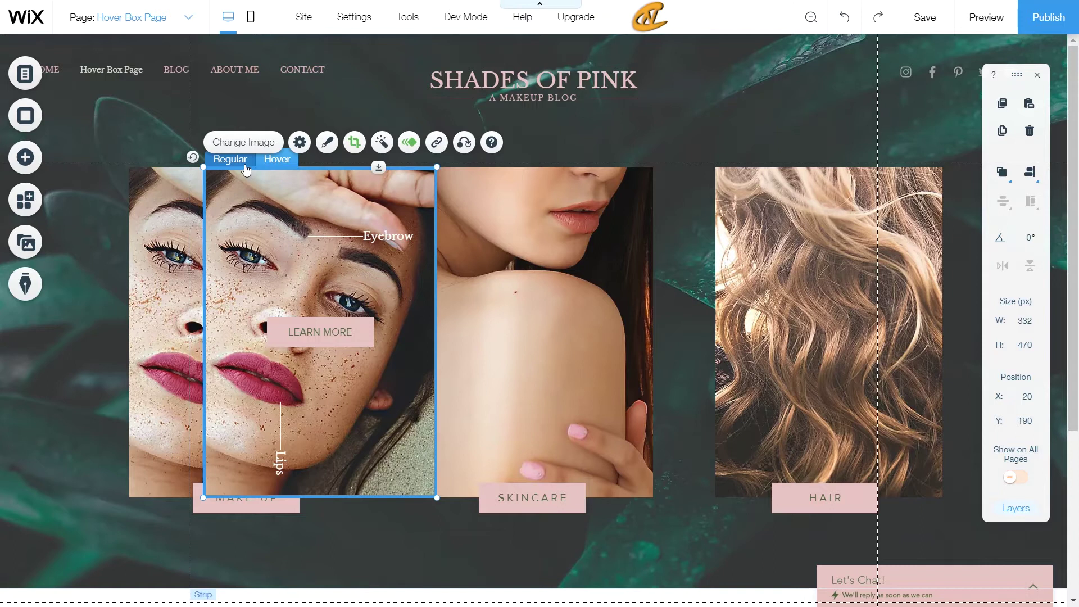
left_click(245, 165)
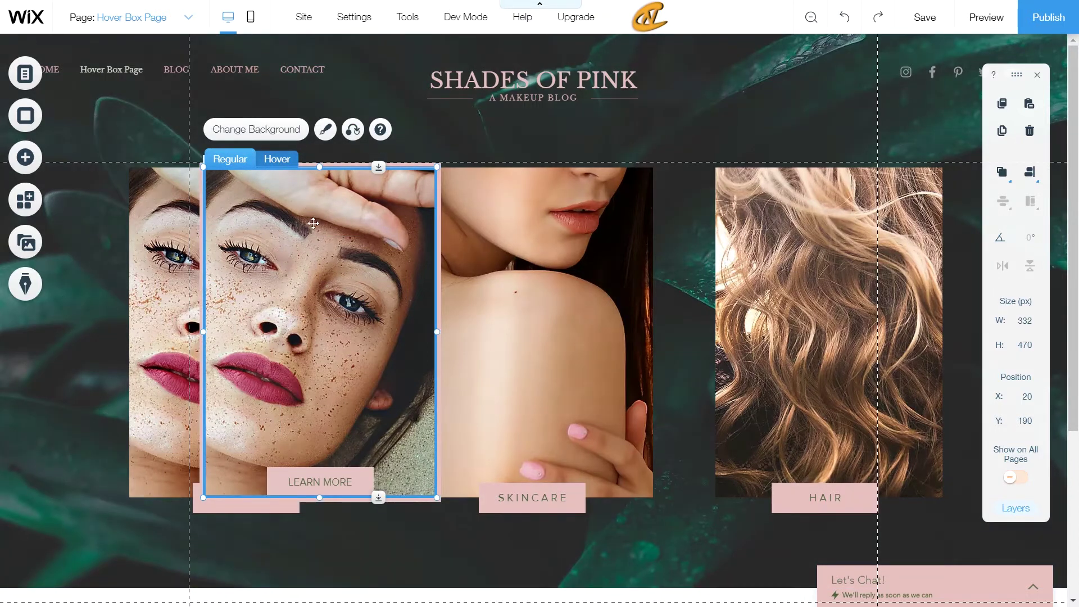
left_click_drag(335, 233, 343, 211)
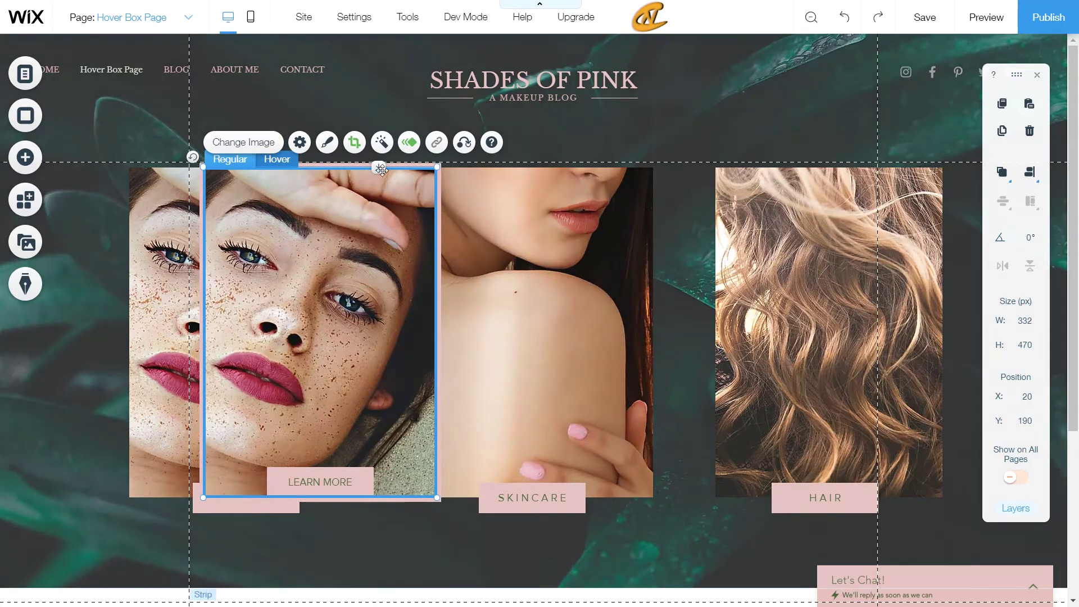
left_click(381, 169)
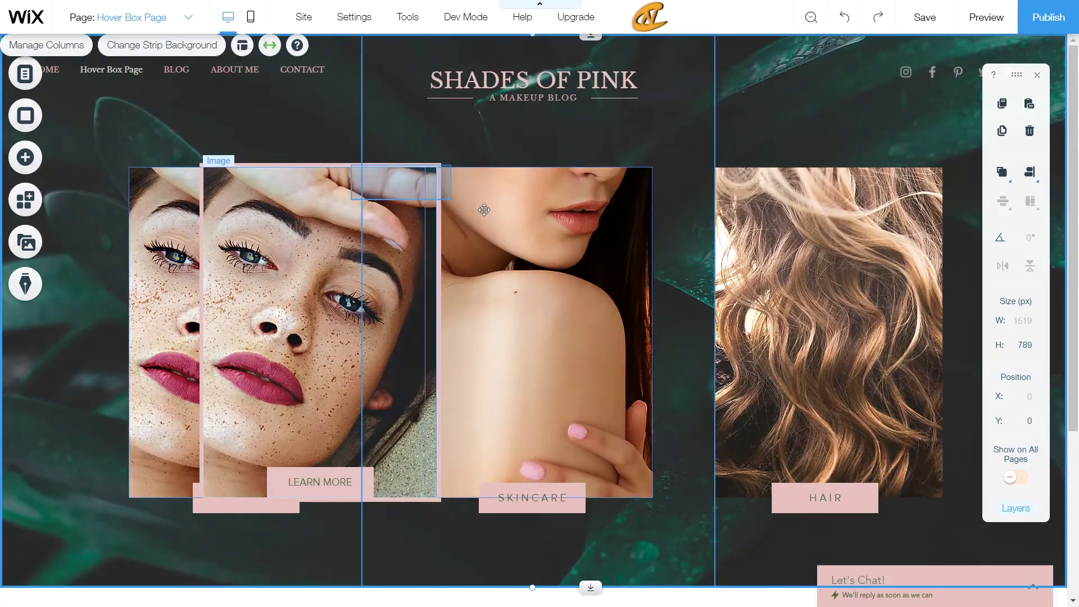
left_click_drag(351, 166, 405, 169)
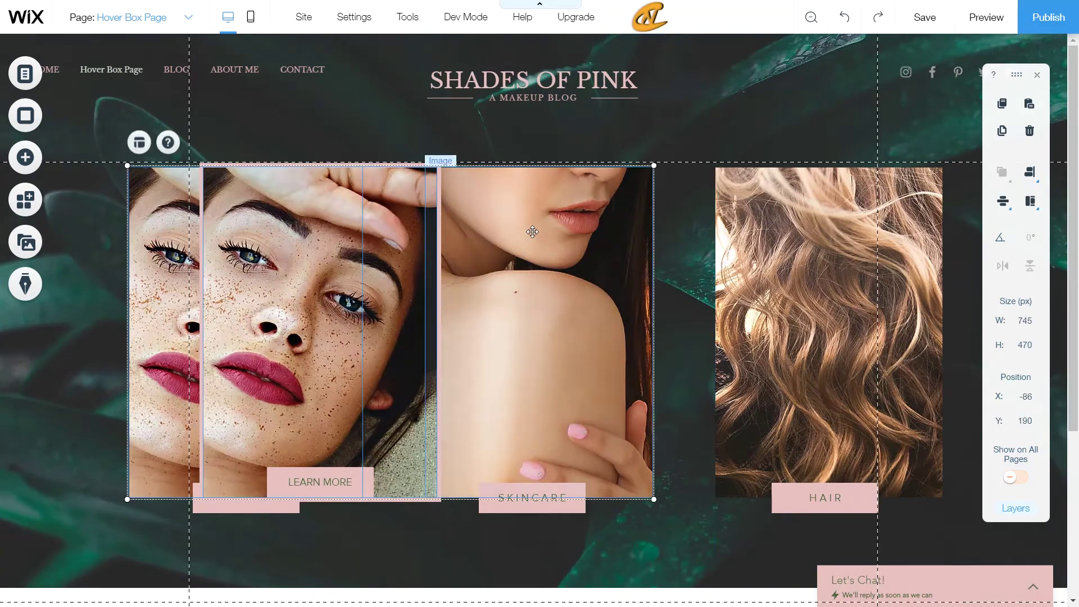
left_click(632, 221)
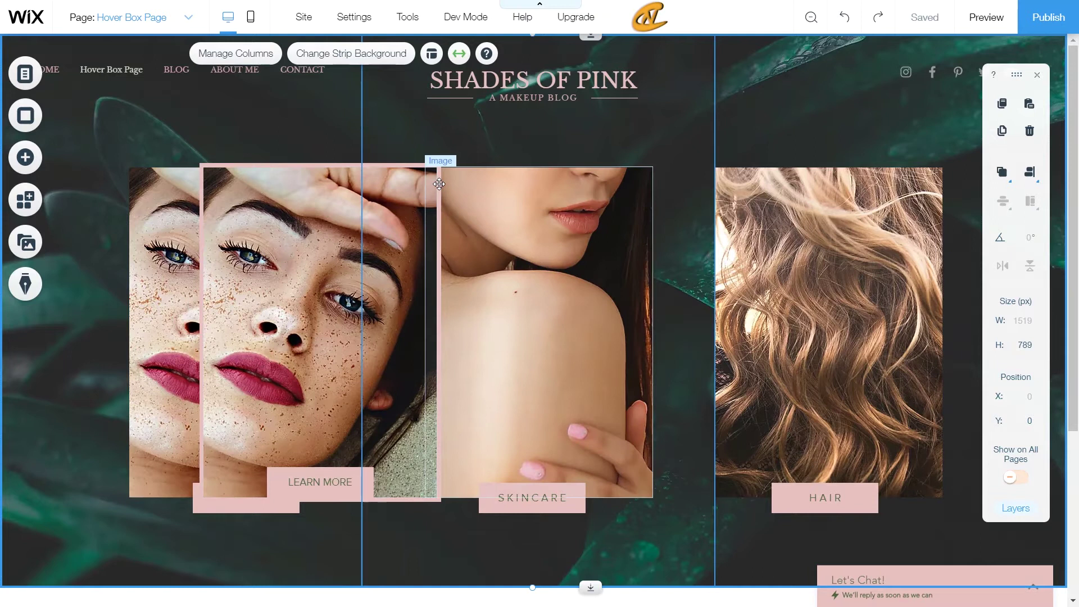
left_click(403, 166)
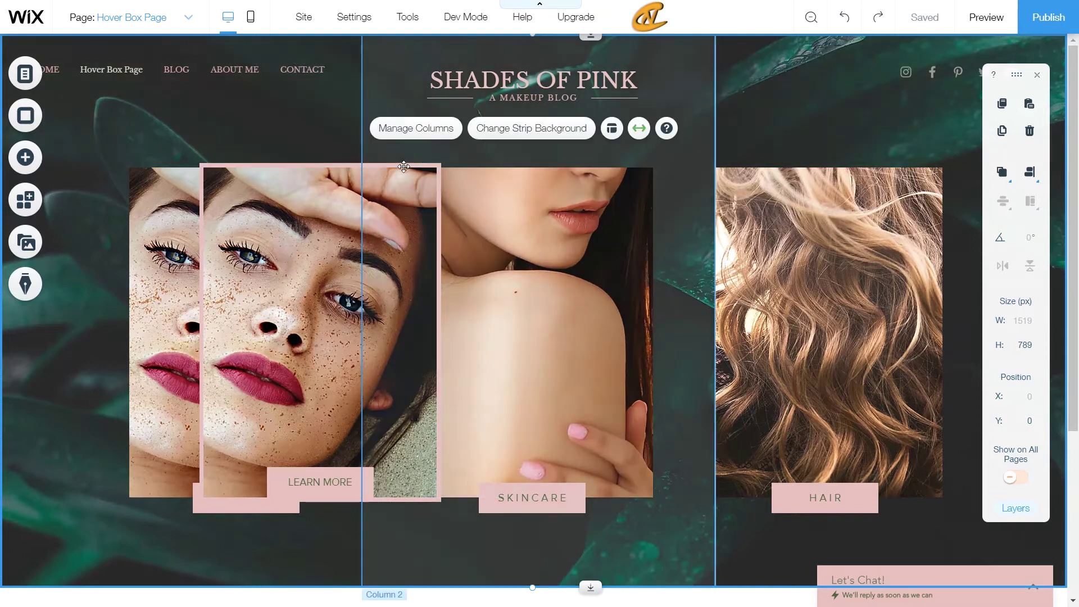
left_click(403, 166)
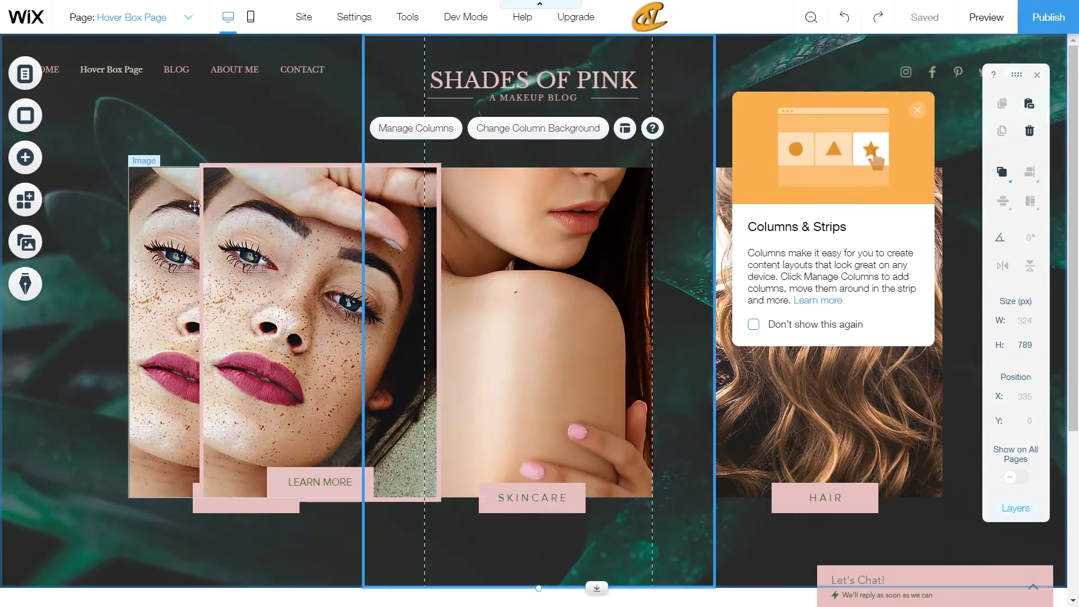
- Select the regular-view hover box from the overlapping items and move it below the image strip to X 320, Y 839
left_click(216, 219)
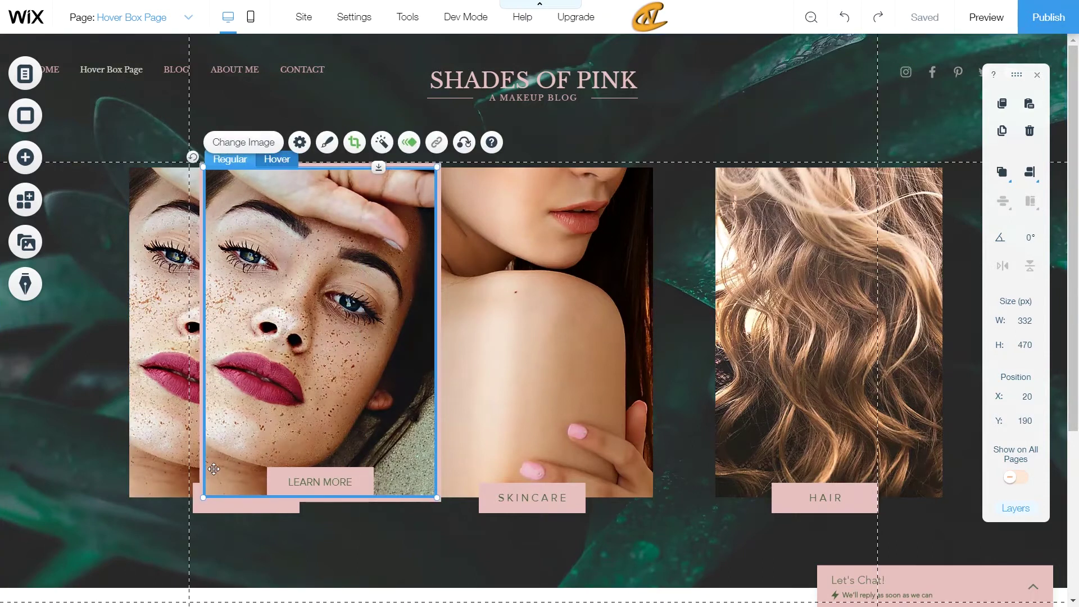
right_click(218, 426)
mouse_move(288, 389)
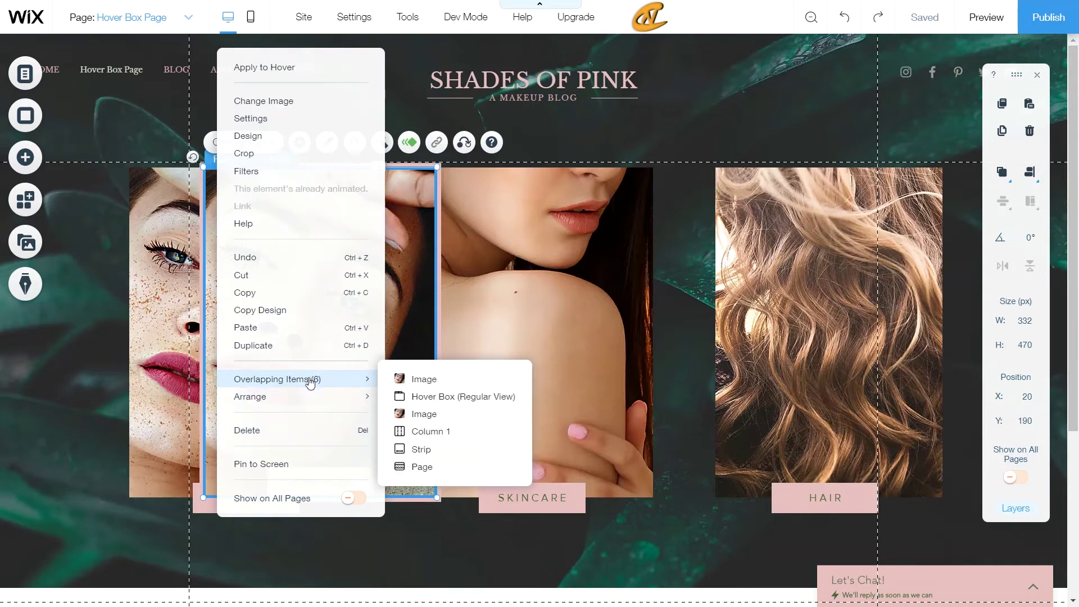
left_click(432, 397)
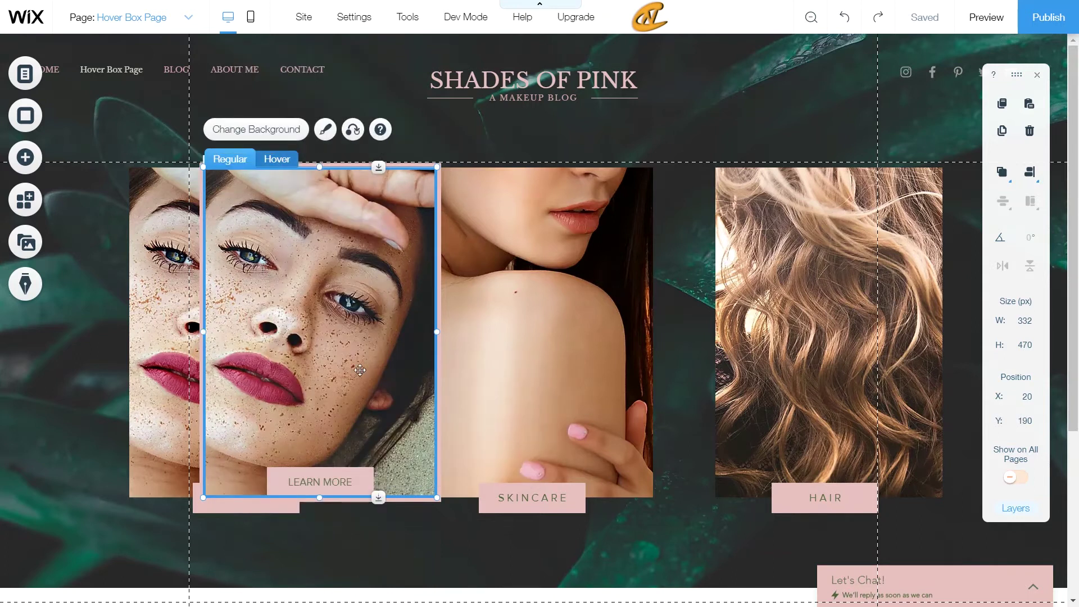
left_click_drag(379, 421, 540, 403)
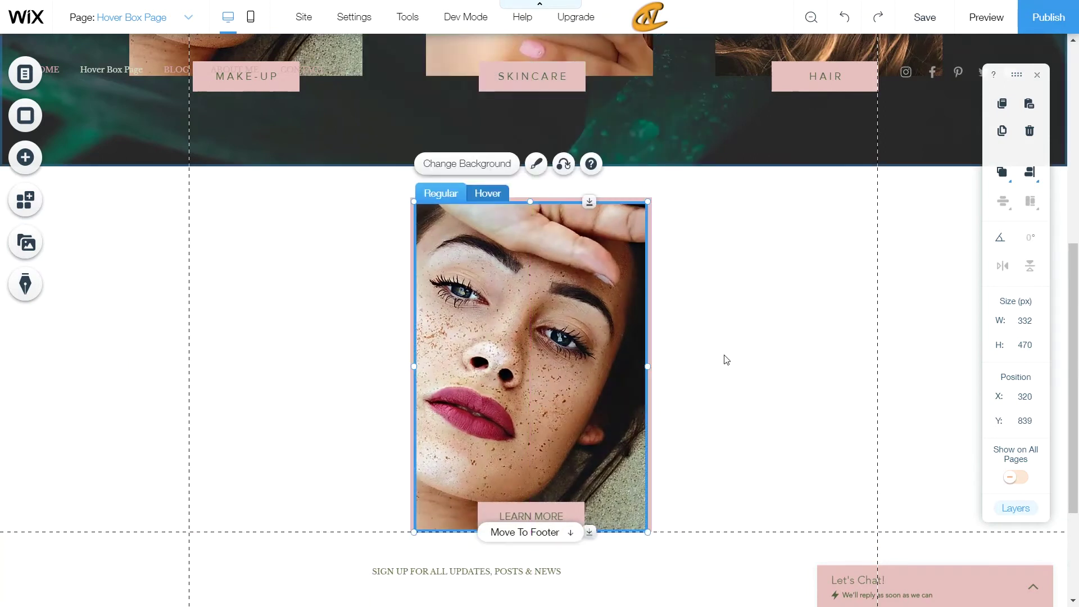
- Move the footer up closer to the hover box, save the site and dismiss the save dialog
left_click(727, 360)
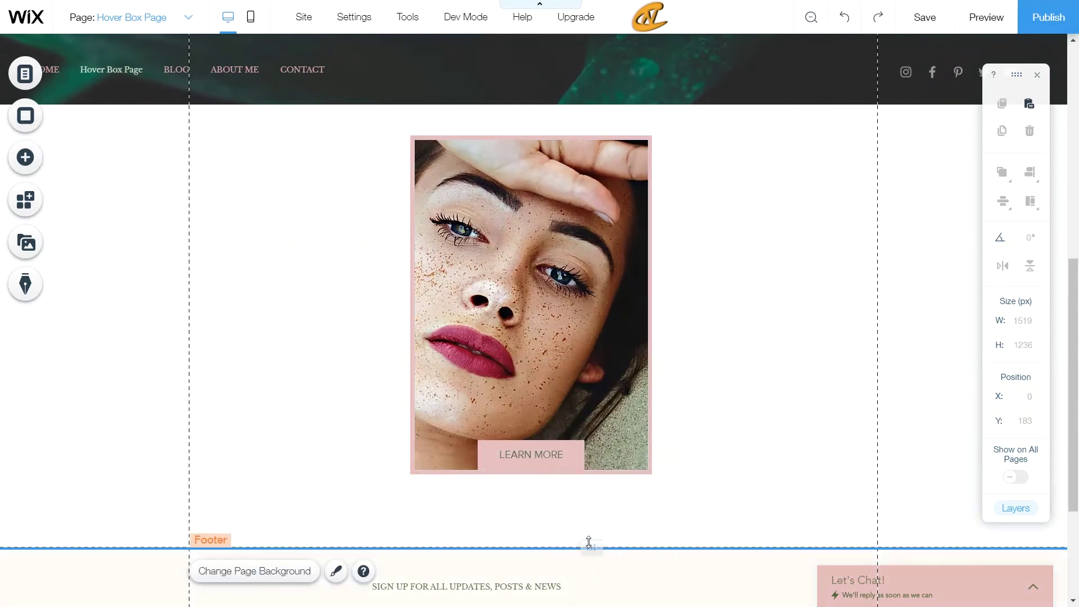
left_click_drag(589, 545, 589, 518)
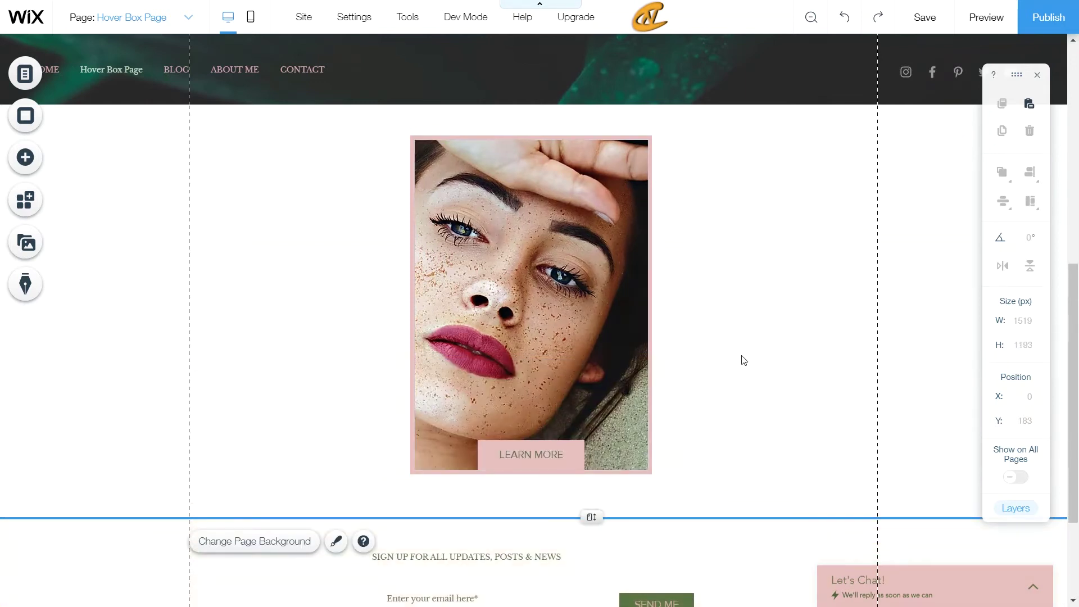
left_click(537, 454)
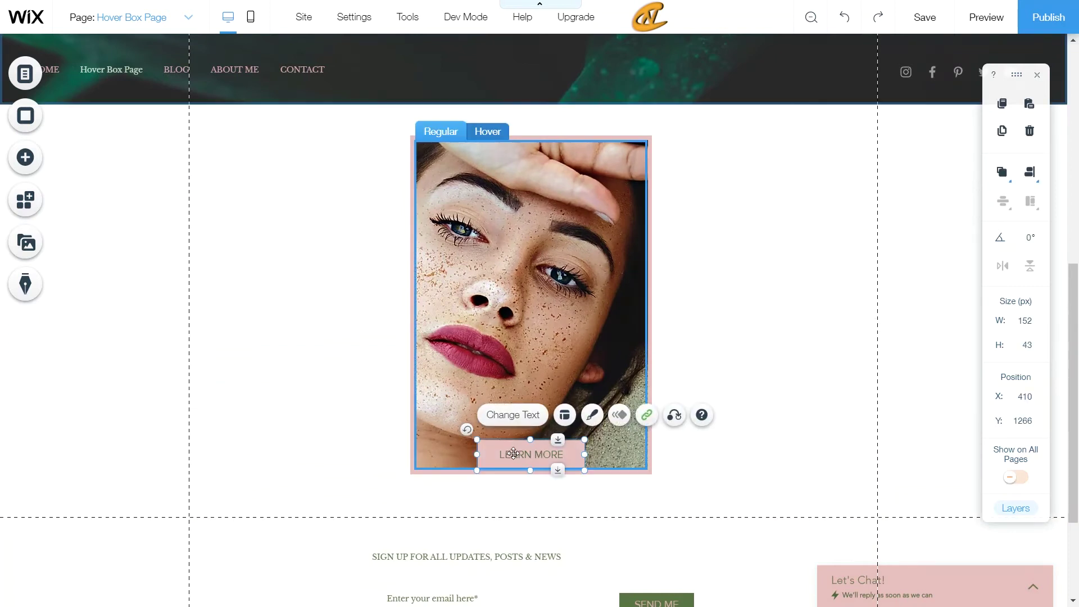
left_click(667, 238)
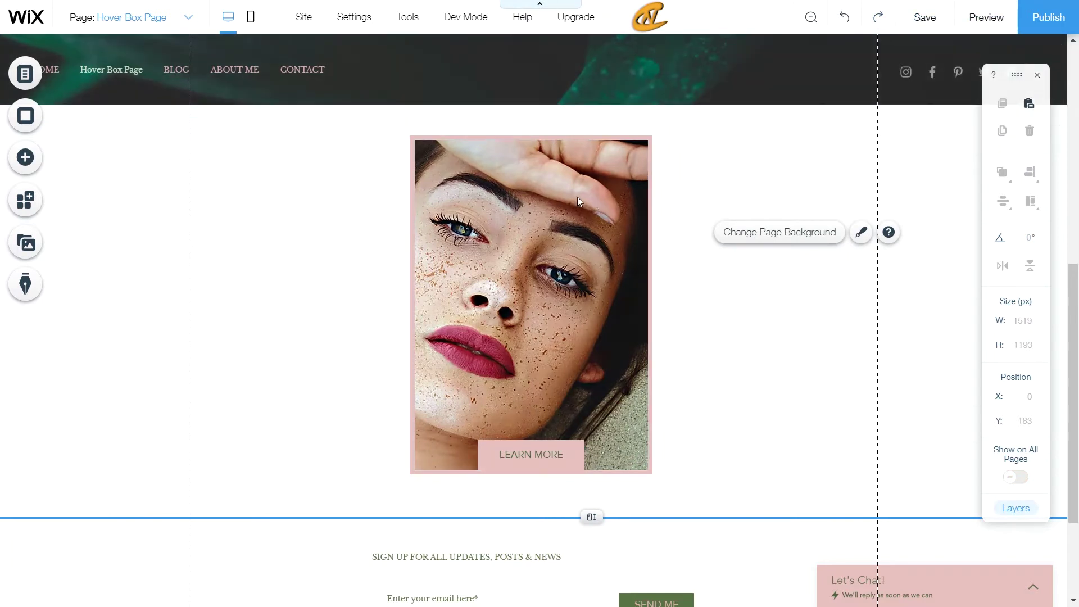
left_click(917, 21)
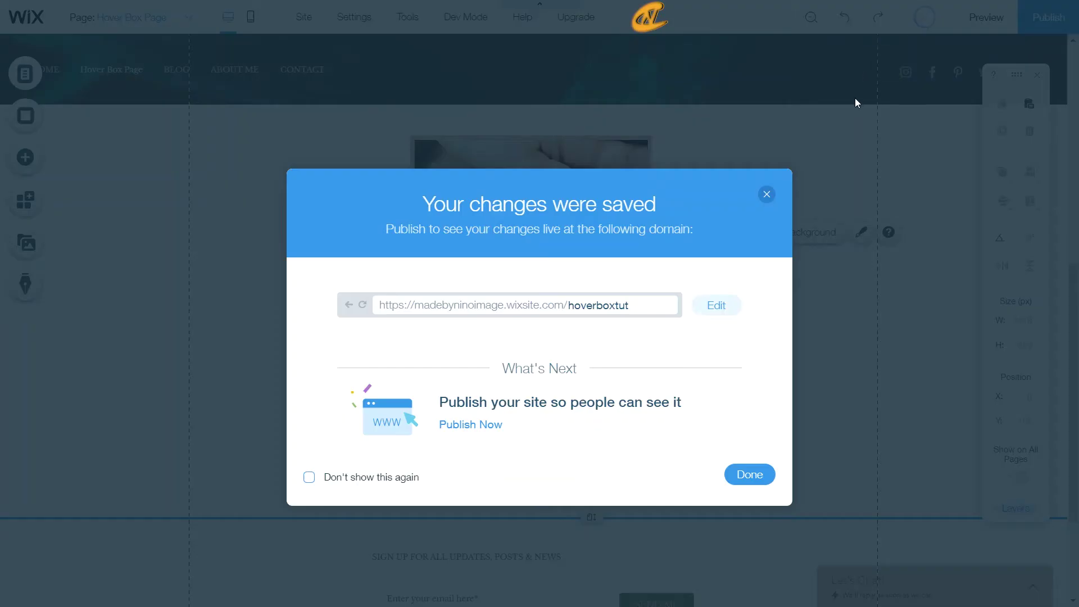
left_click(855, 98)
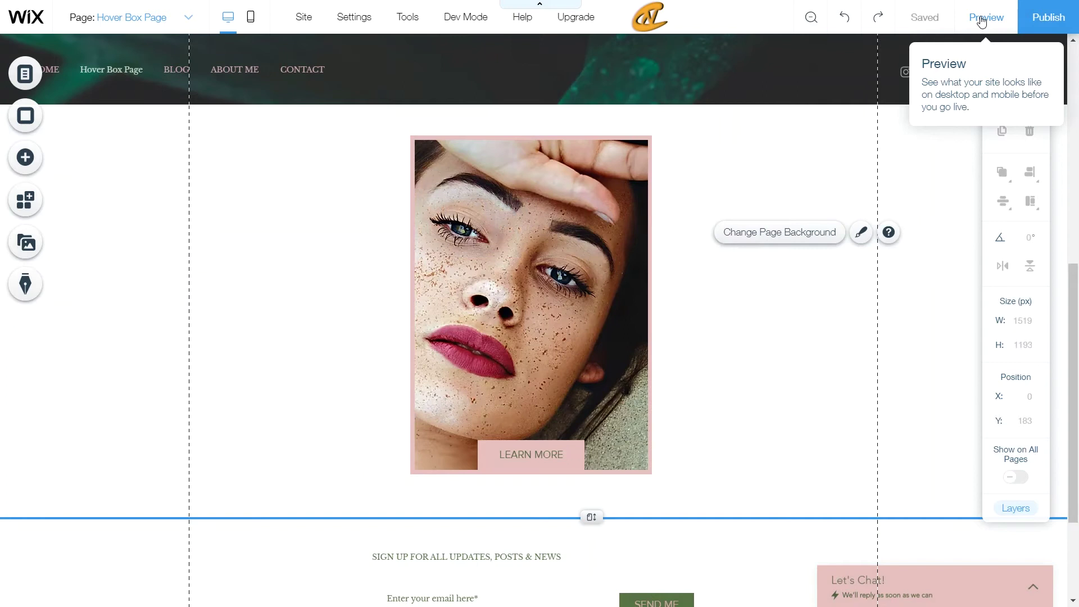
- Preview the site to check the hover box's hover effect and return to the editor
left_click(981, 18)
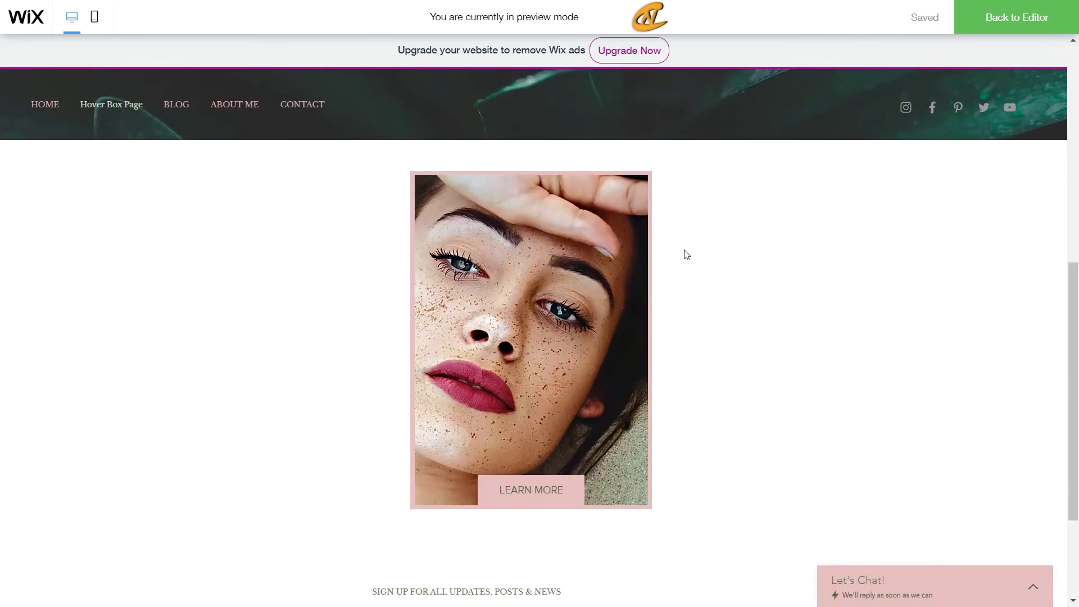
mouse_move(574, 292)
mouse_move(524, 293)
mouse_move(571, 346)
left_click(989, 25)
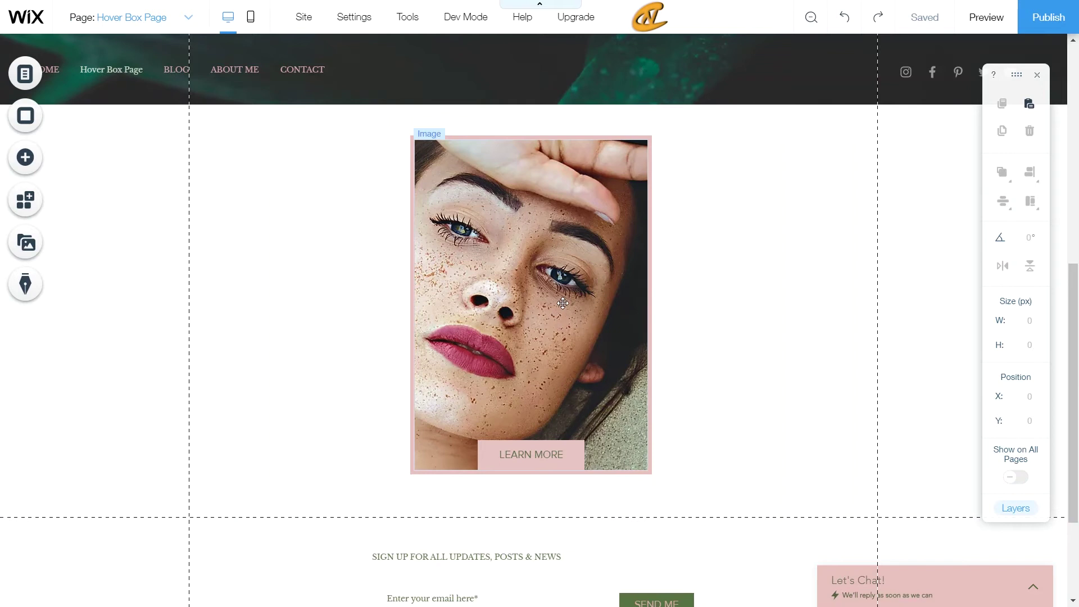
- Examine the hover state's layout and the settings of its make-up image
left_click(596, 247)
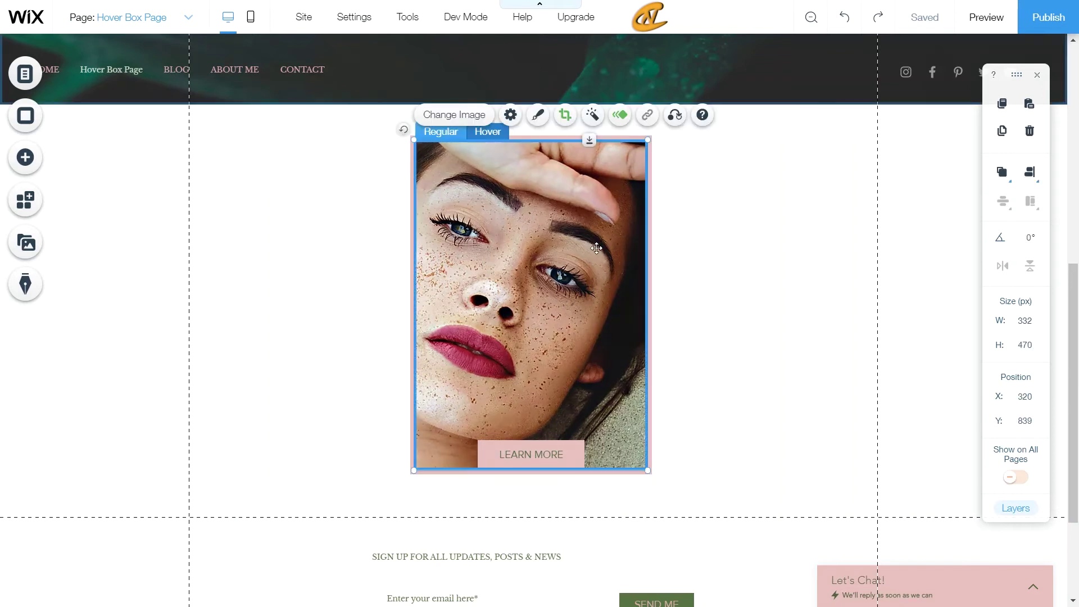
left_click(498, 135)
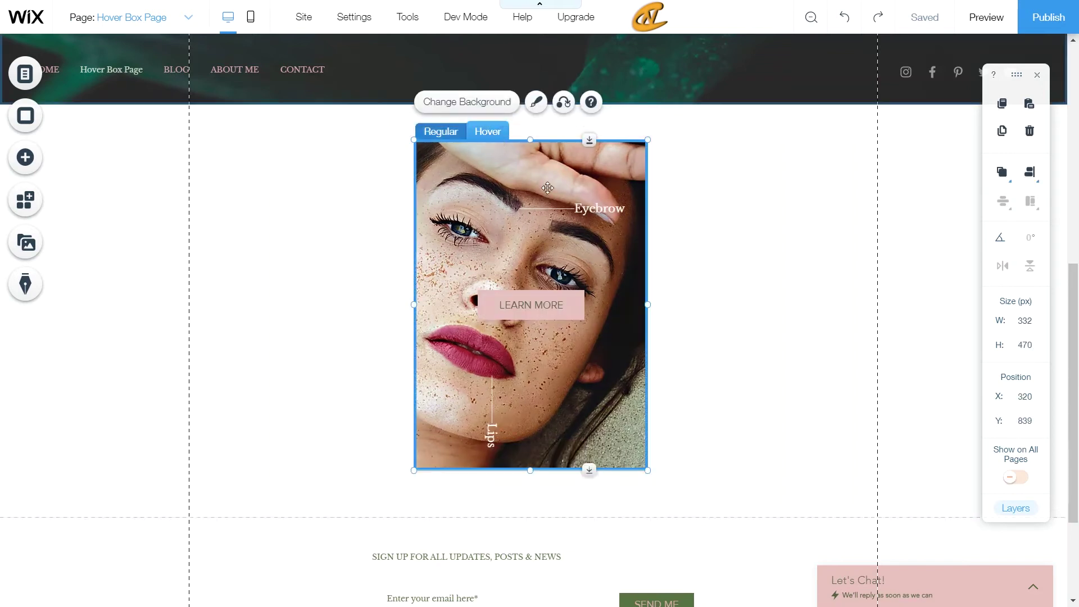
left_click(536, 265)
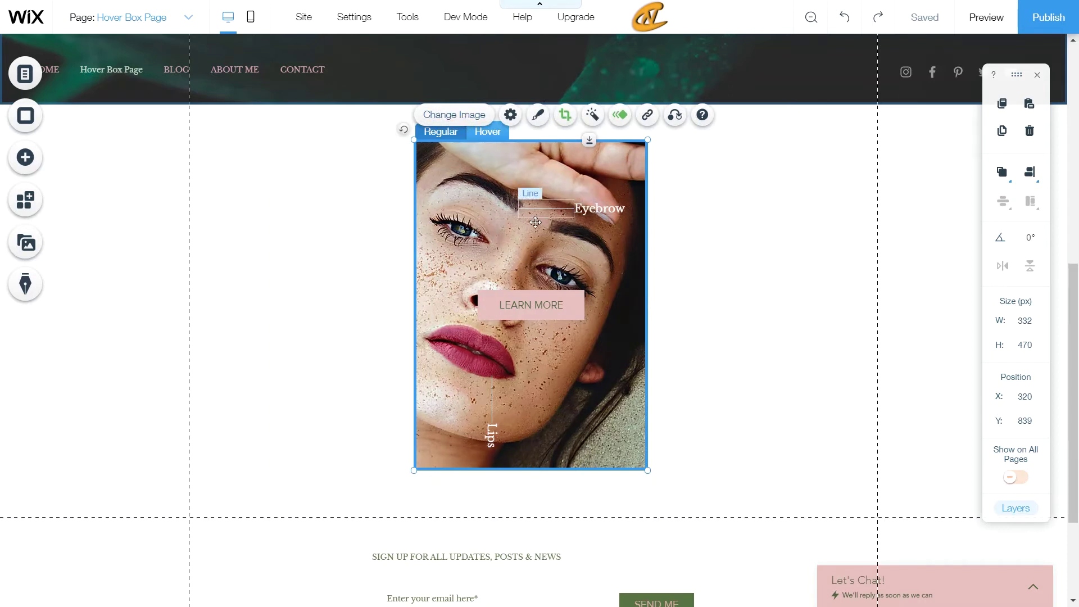
left_click(511, 114)
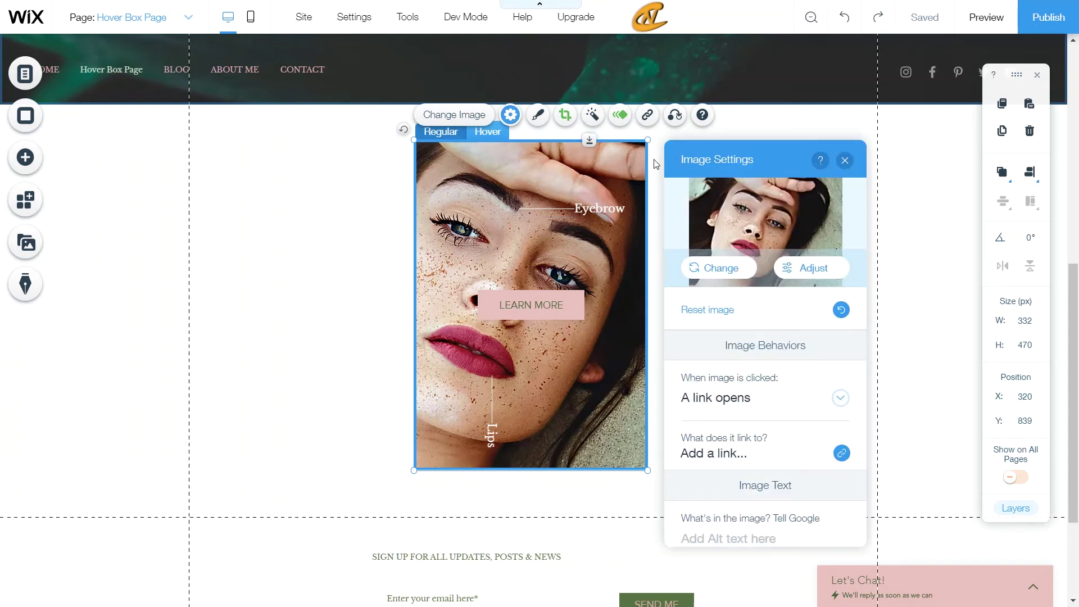
left_click(655, 163)
left_click(587, 168)
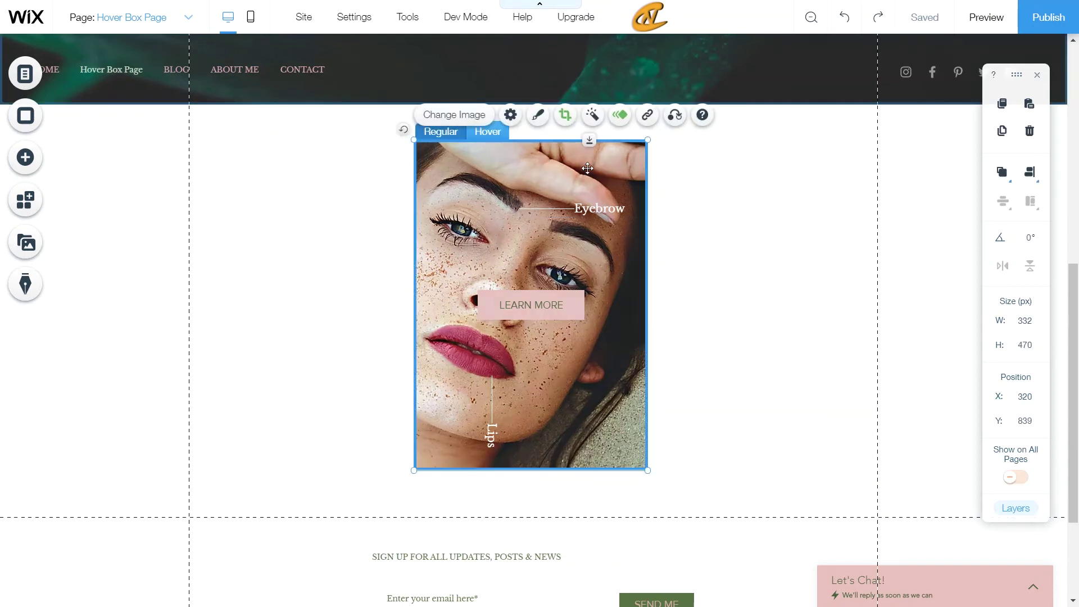
- Delete the make-up image from the hover state of the box, keeping its labels and Learn More button
right_click(587, 168)
mouse_move(662, 378)
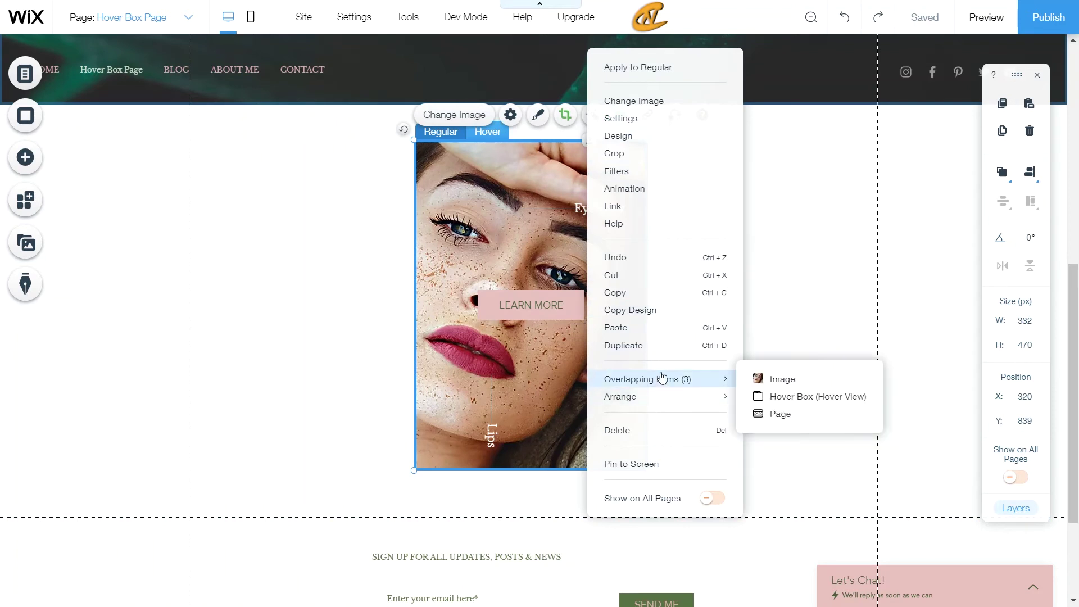
left_click(462, 175)
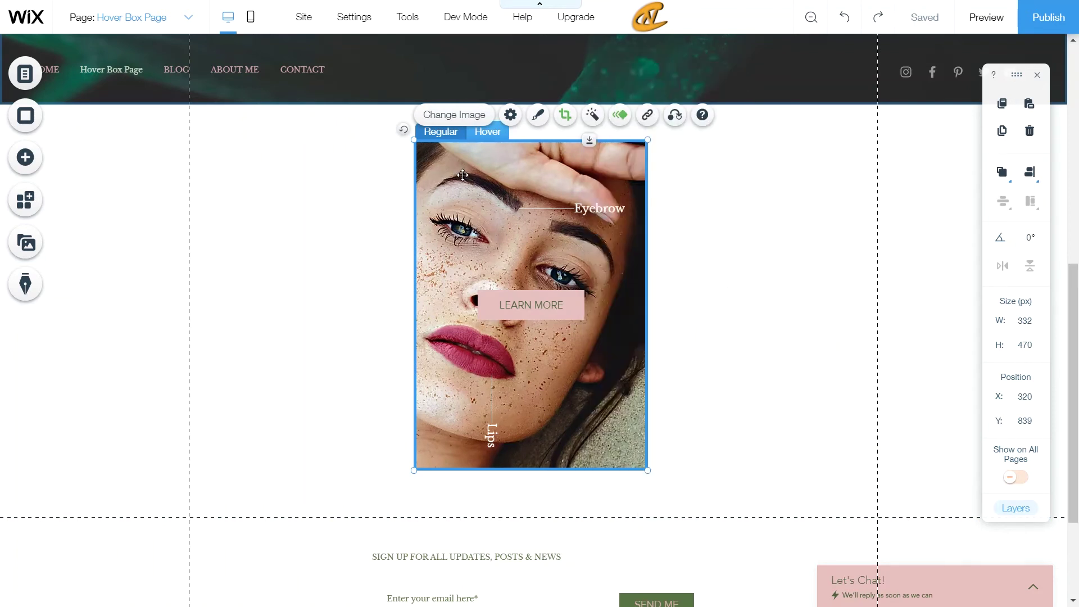
key("Delete")
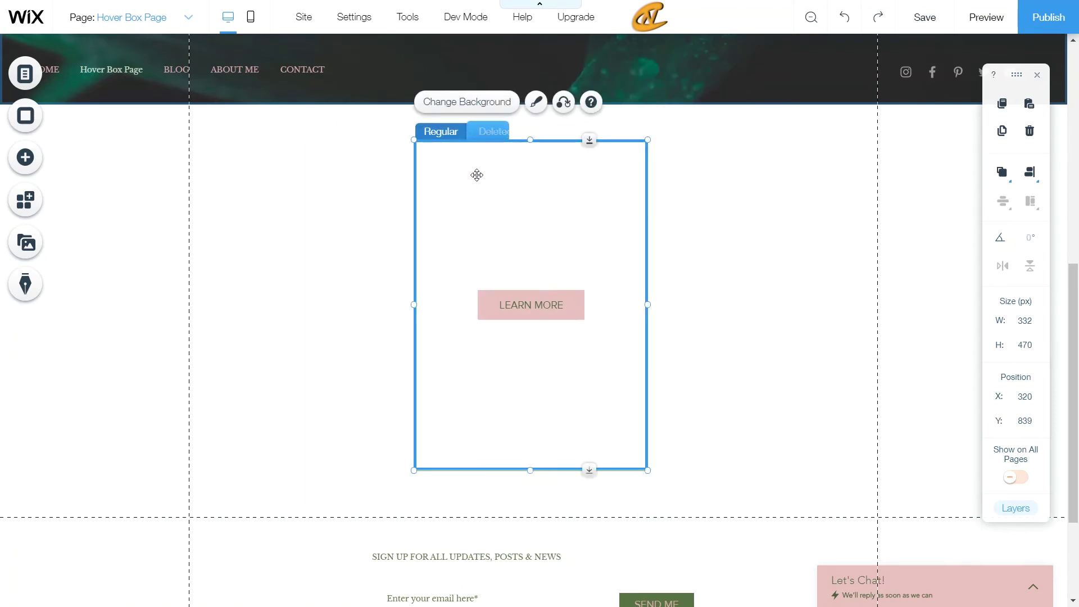
- Set the opacity of the hover state's background color to 100%
left_click(467, 101)
left_click(771, 226)
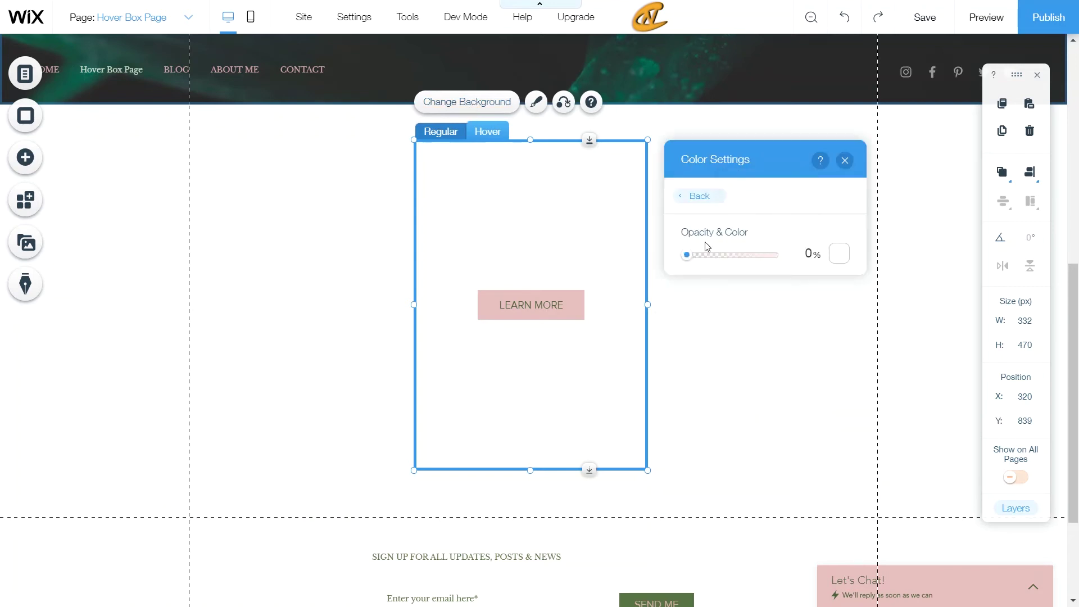
left_click_drag(686, 256, 810, 255)
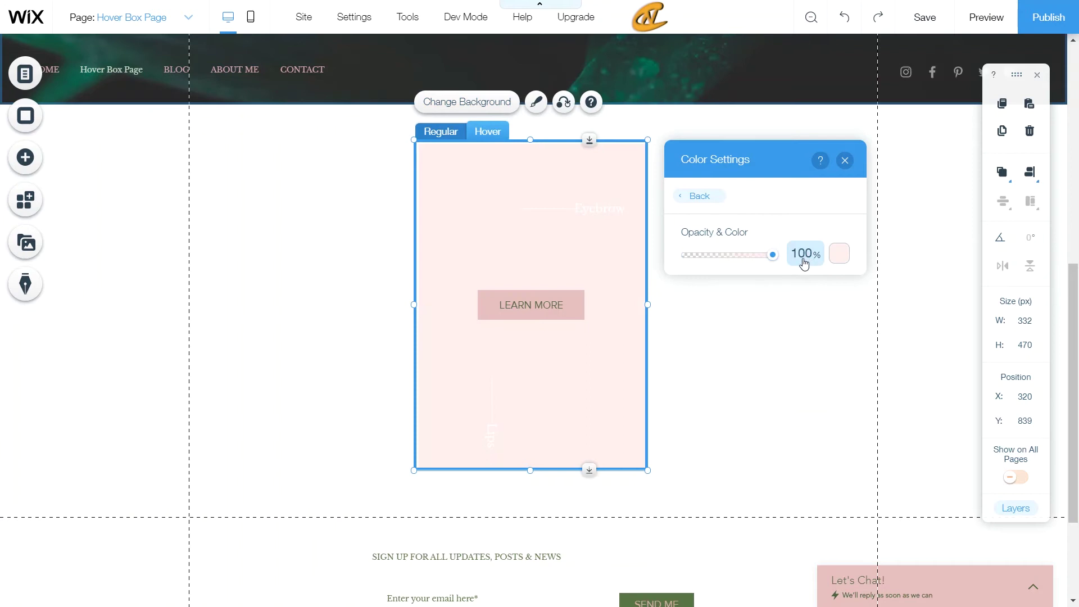
left_click(700, 195)
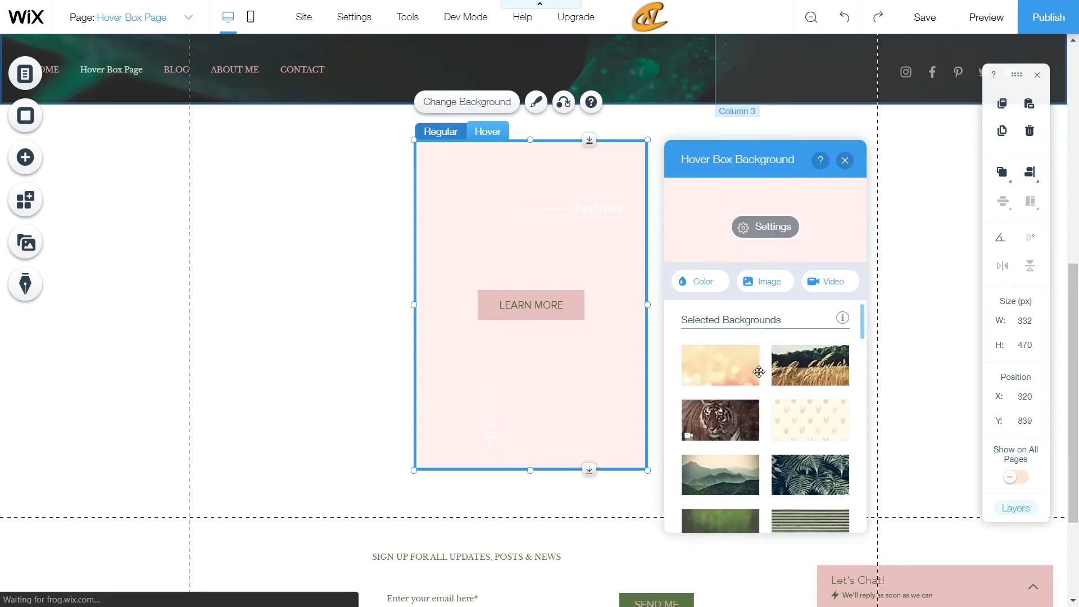
- Apply the speckled Acid Wash image as the hover state's background
scroll(764, 367, "down", 3)
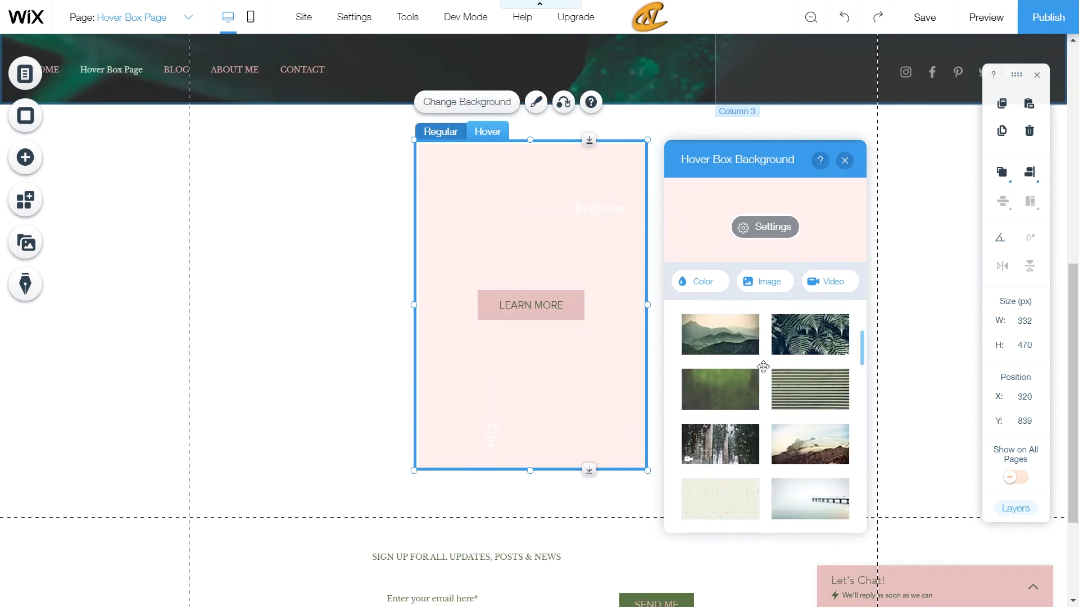
scroll(764, 367, "down", 1)
scroll(765, 367, "down", 1)
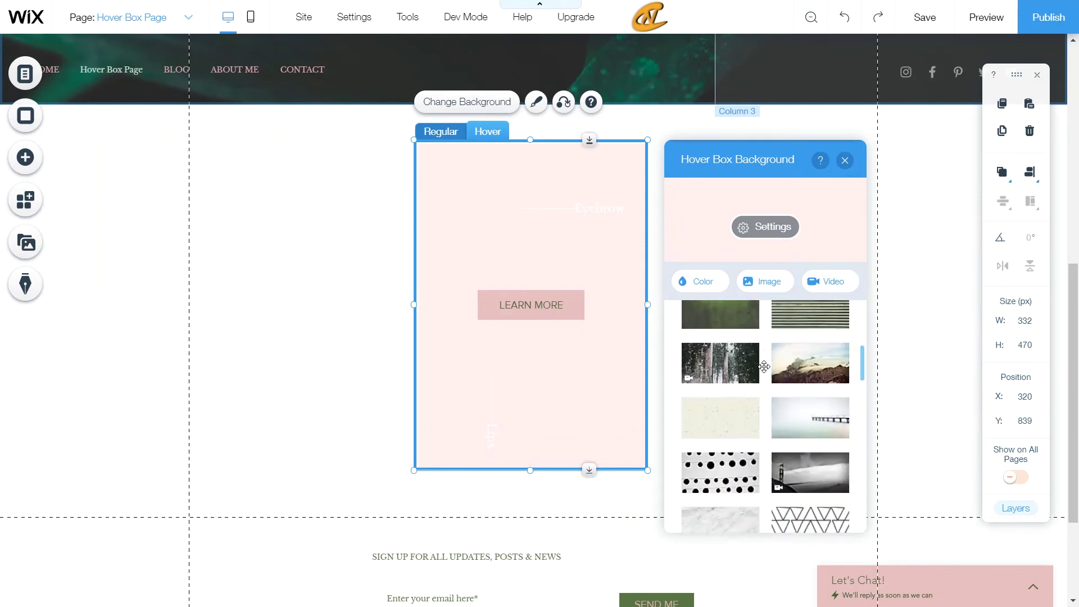
mouse_move(805, 368)
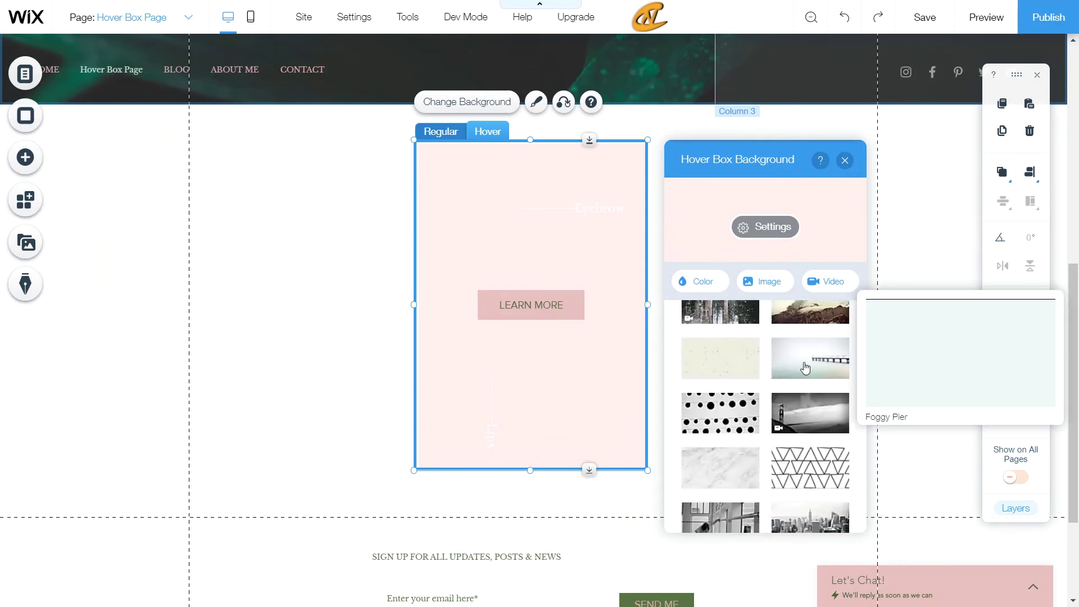
left_click(746, 369)
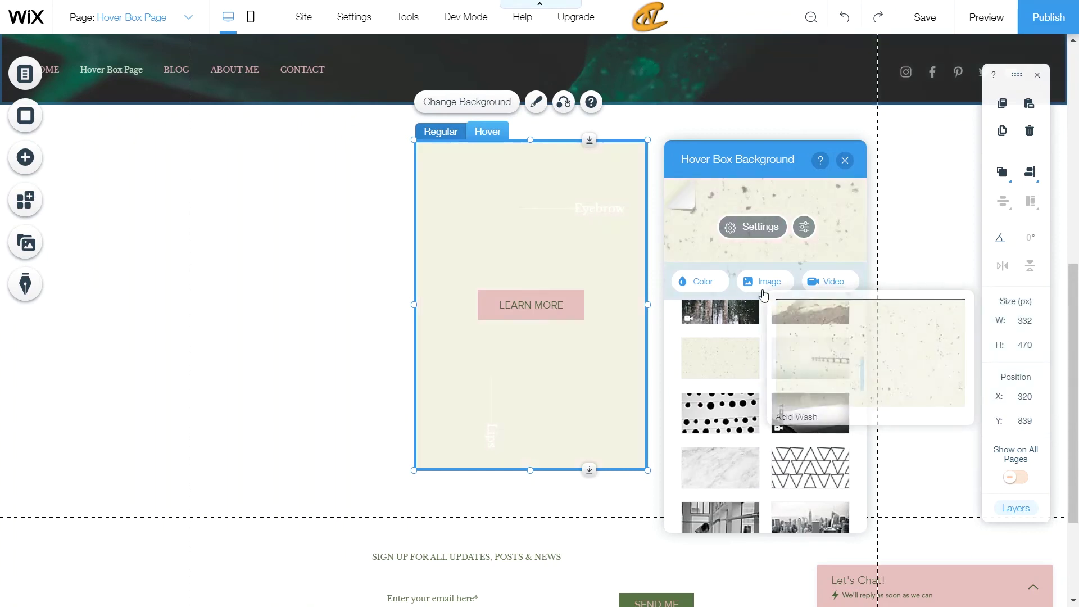
- Set the color behind the hover background image to dusty pink #D6A9A9 and close the background settings
left_click(776, 229)
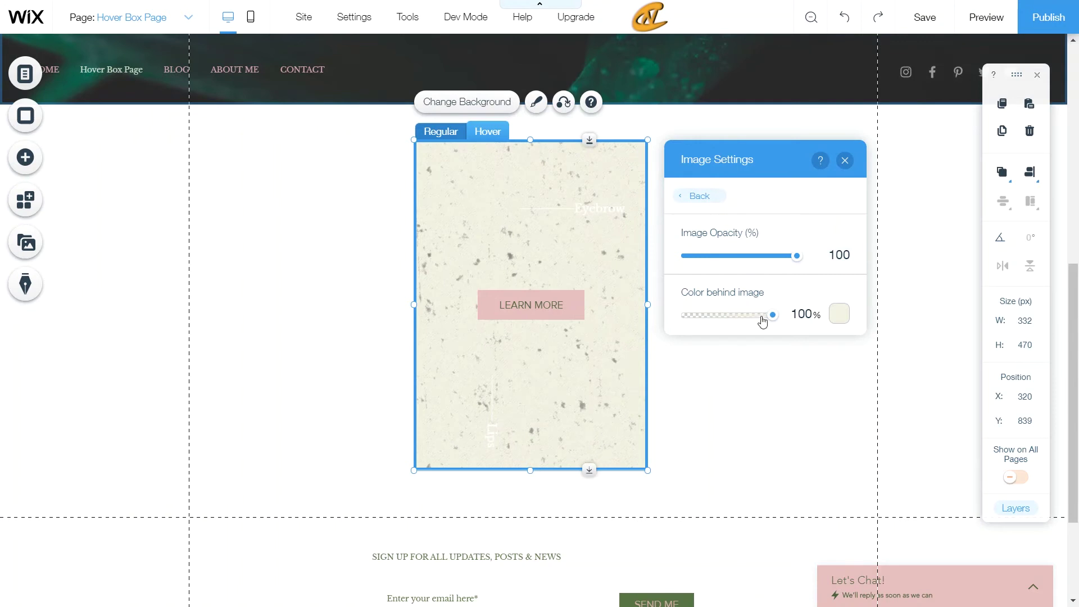
left_click(840, 314)
left_click(887, 382)
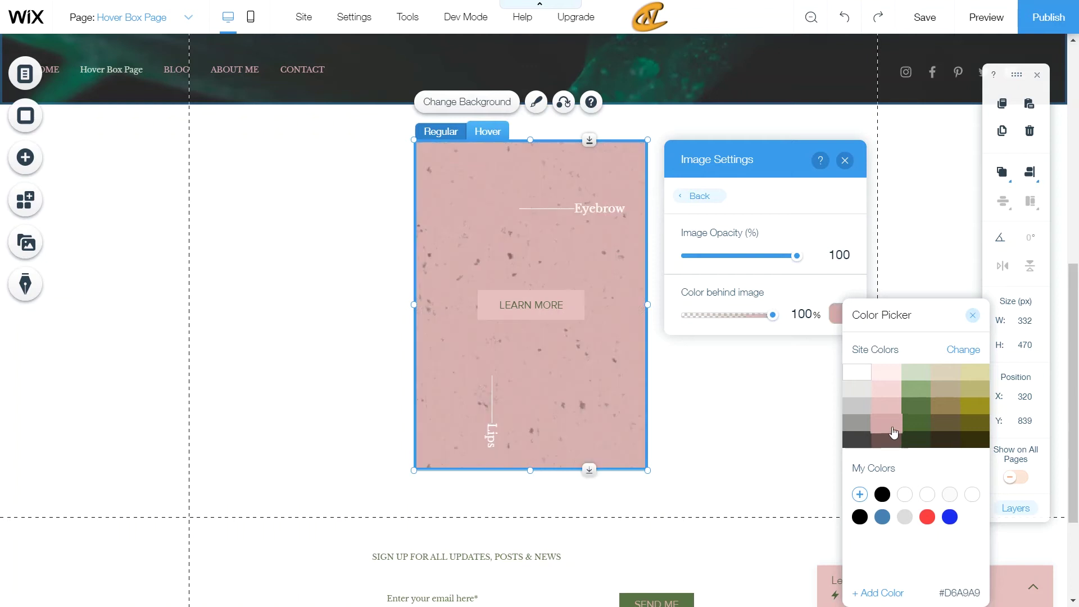
left_click(894, 427)
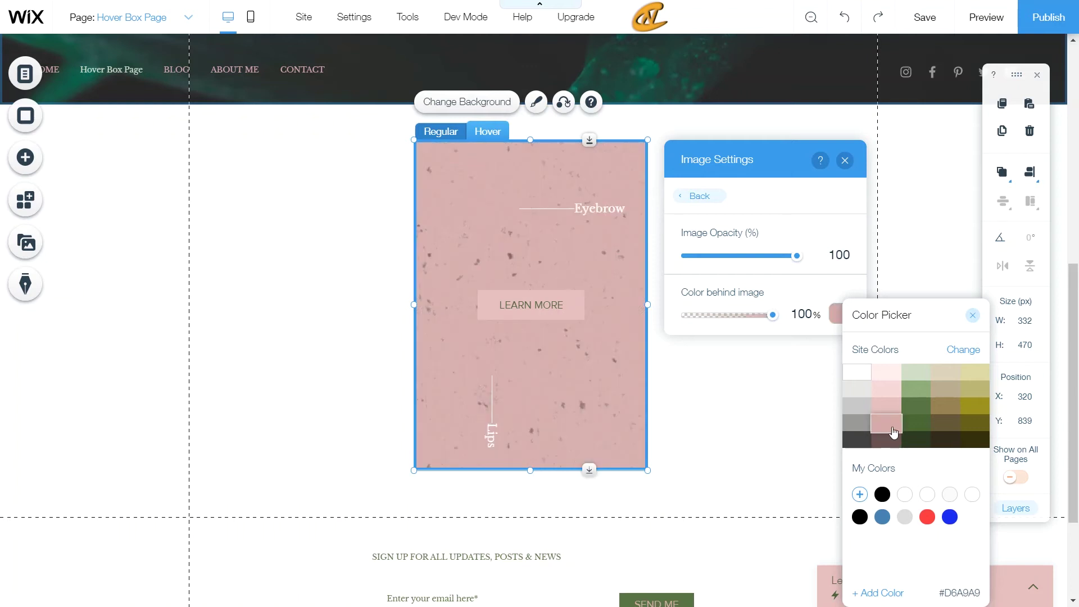
left_click(975, 317)
left_click(700, 196)
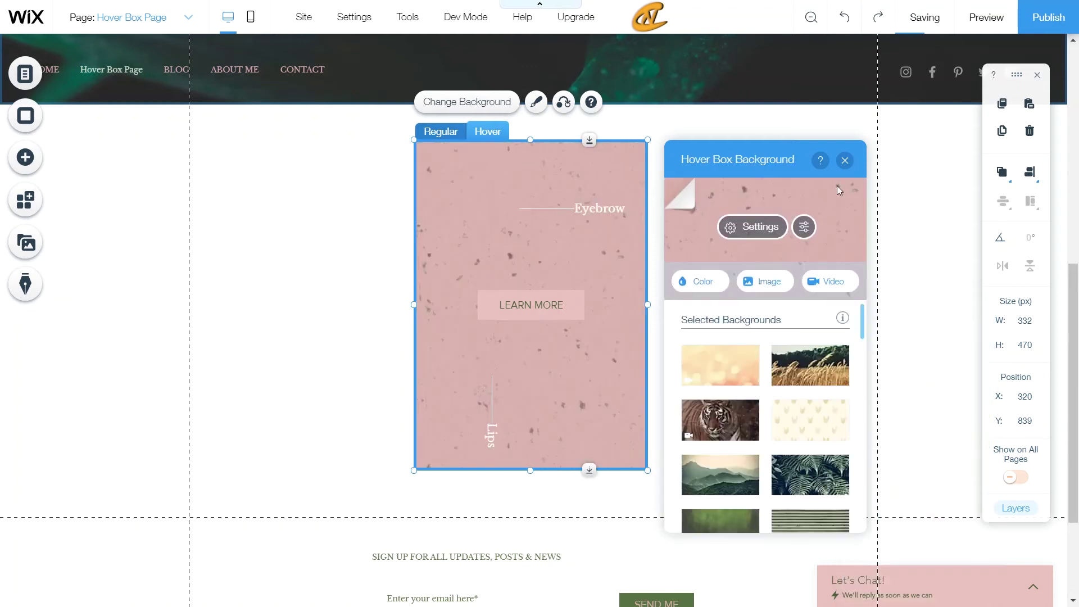
left_click(844, 160)
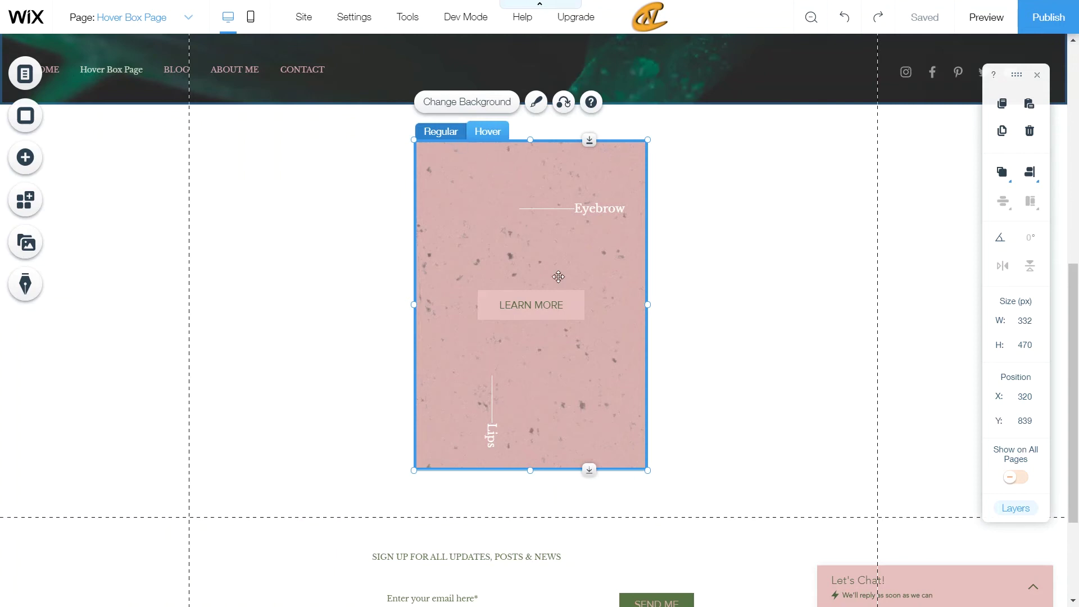
- Switch the box to its regular state and move the make-up image inside it to X 394, Y 863
left_click(441, 138)
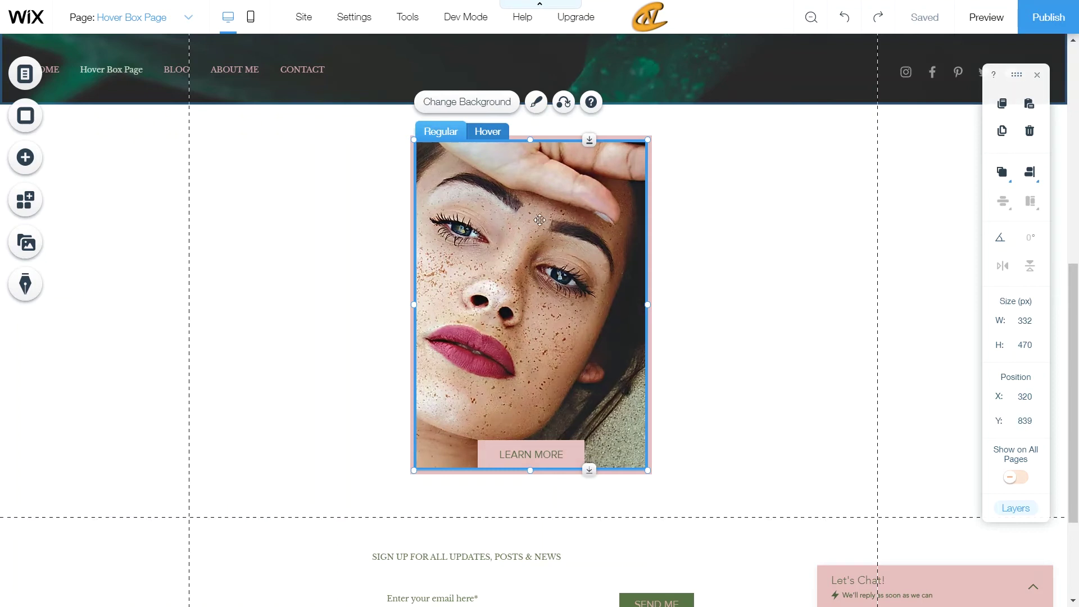
left_click(565, 217)
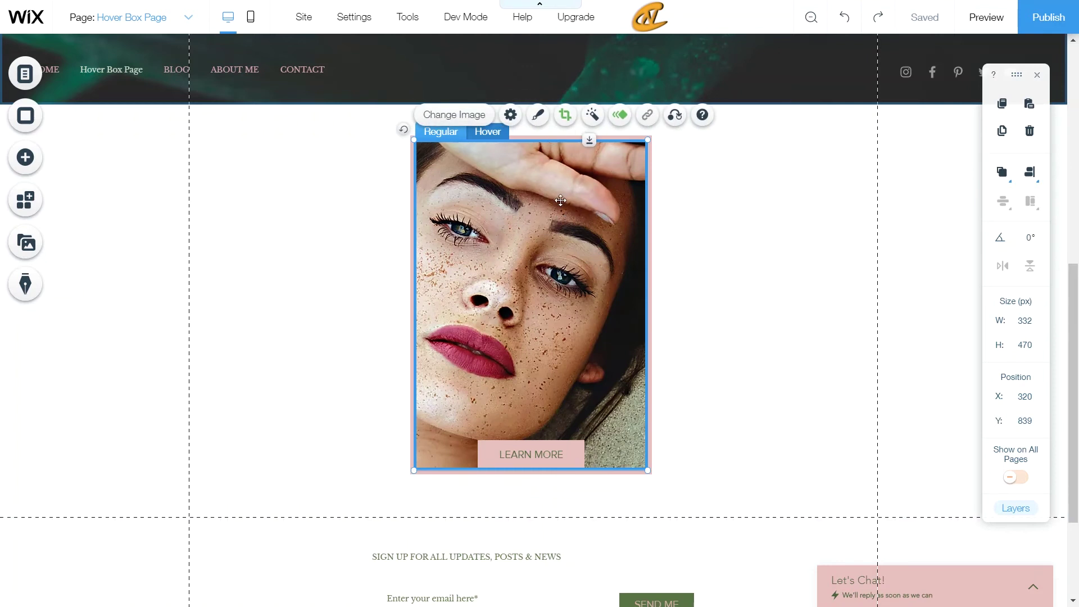
left_click_drag(559, 216, 610, 233)
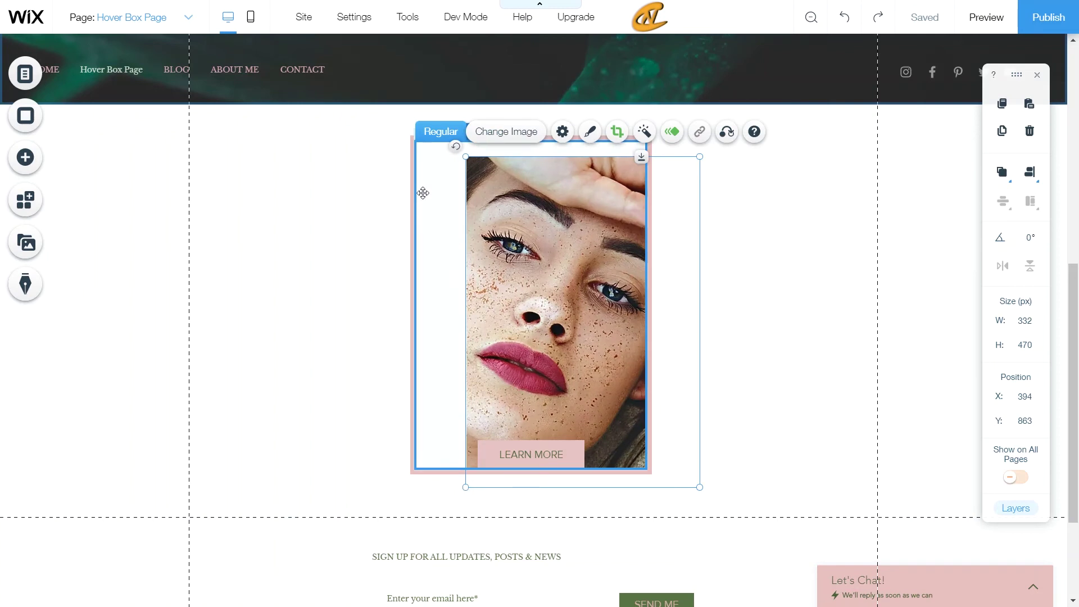
- Move the whole make-up hover box to X 20, Y 869 and dismiss the Hover Box tip
scroll(416, 177, "up", 4)
scroll(415, 177, "down", 6)
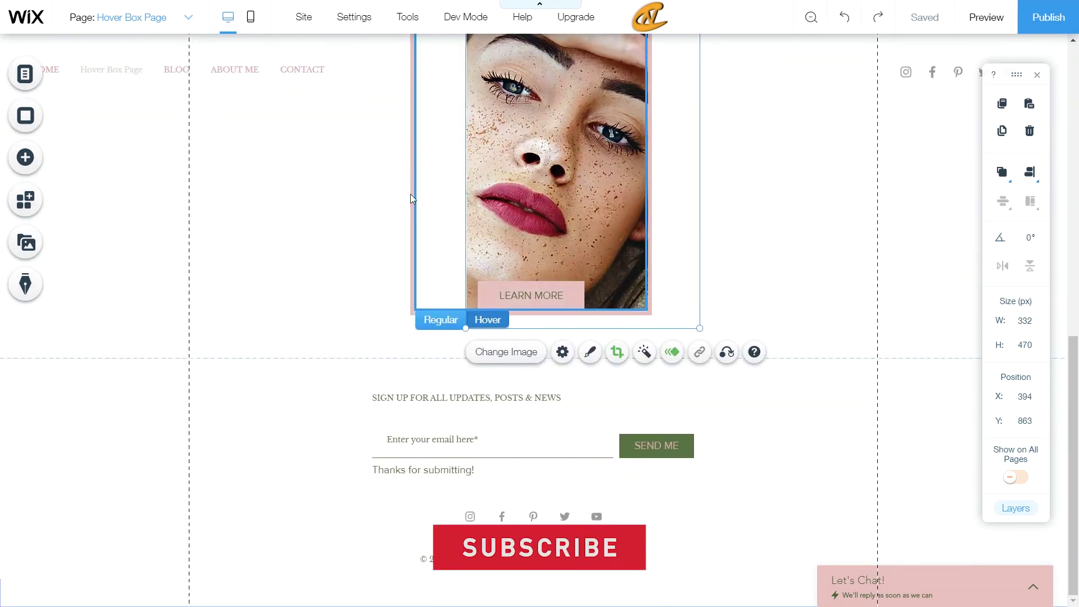
left_click(413, 189)
left_click_drag(414, 189, 203, 210)
scroll(337, 224, "up", 4)
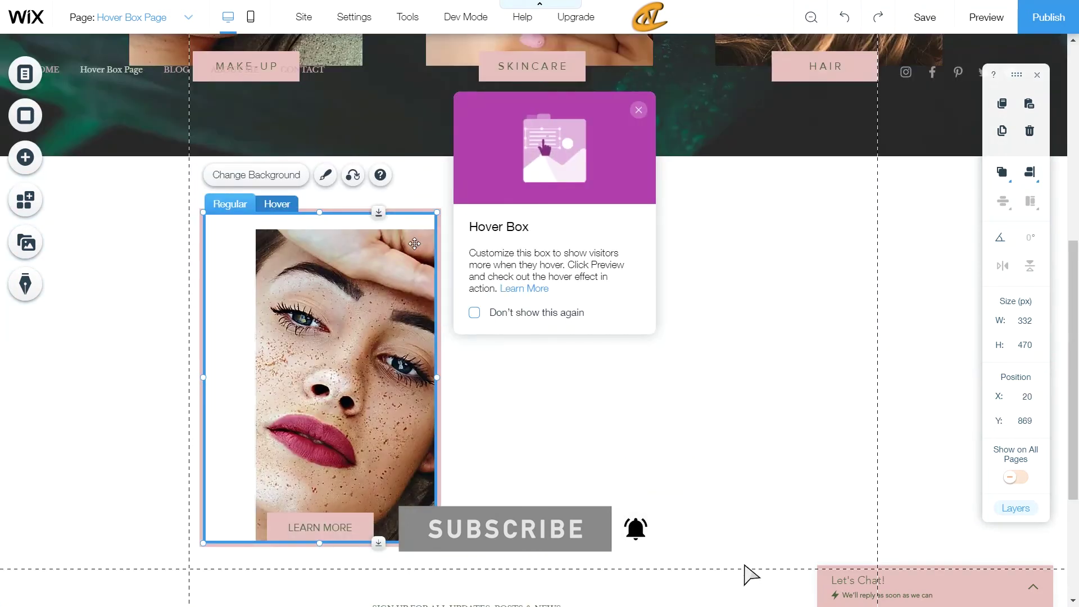
left_click(639, 110)
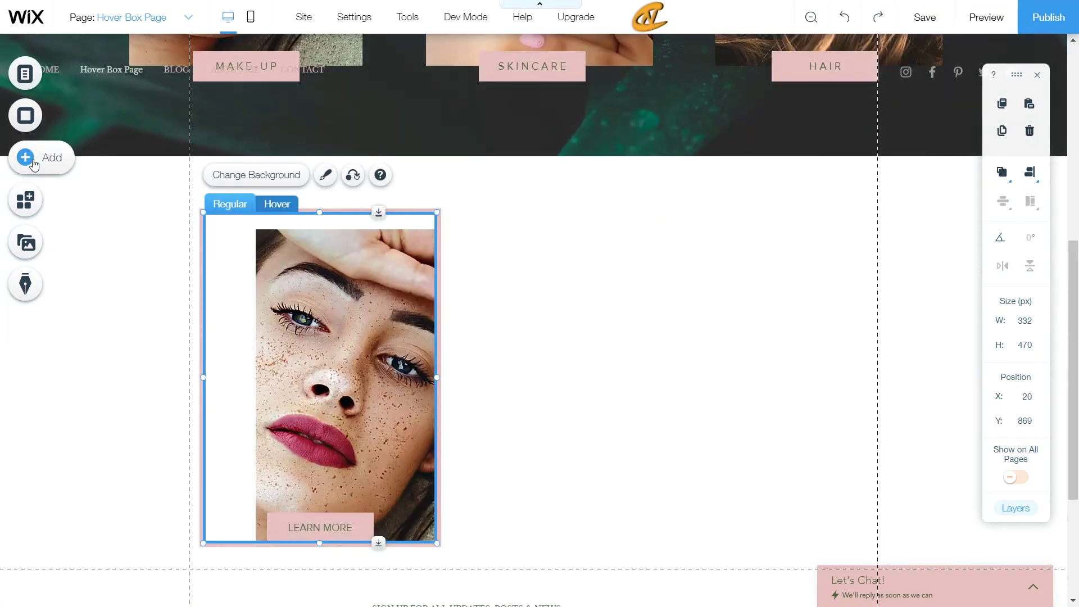
- Add the circular Follow Us hover box beside the make-up box at X 522, Y 881 and dismiss its tip for good
left_click(31, 164)
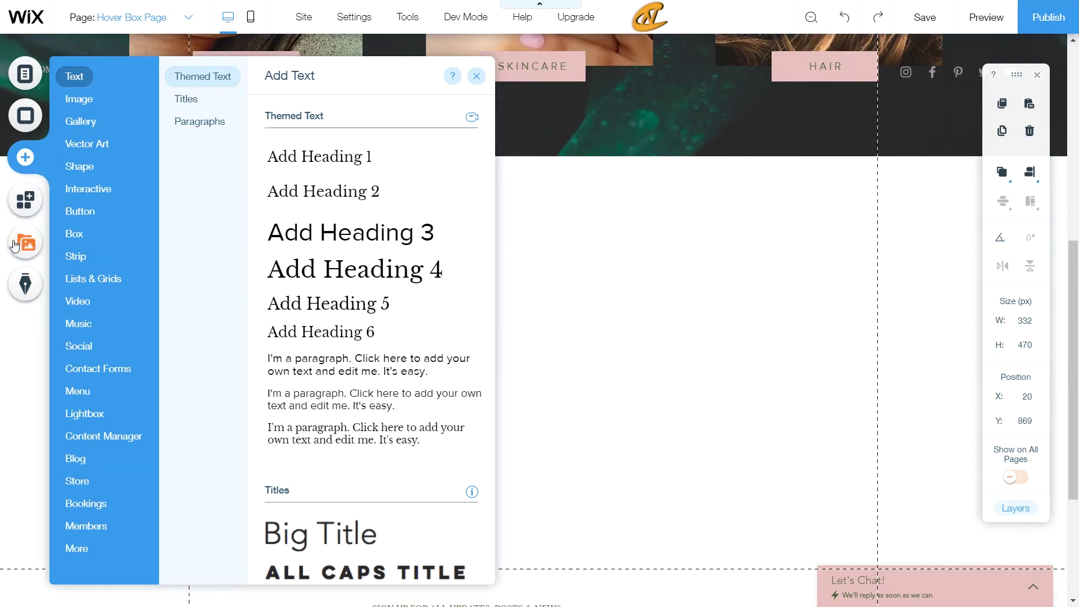
left_click(66, 236)
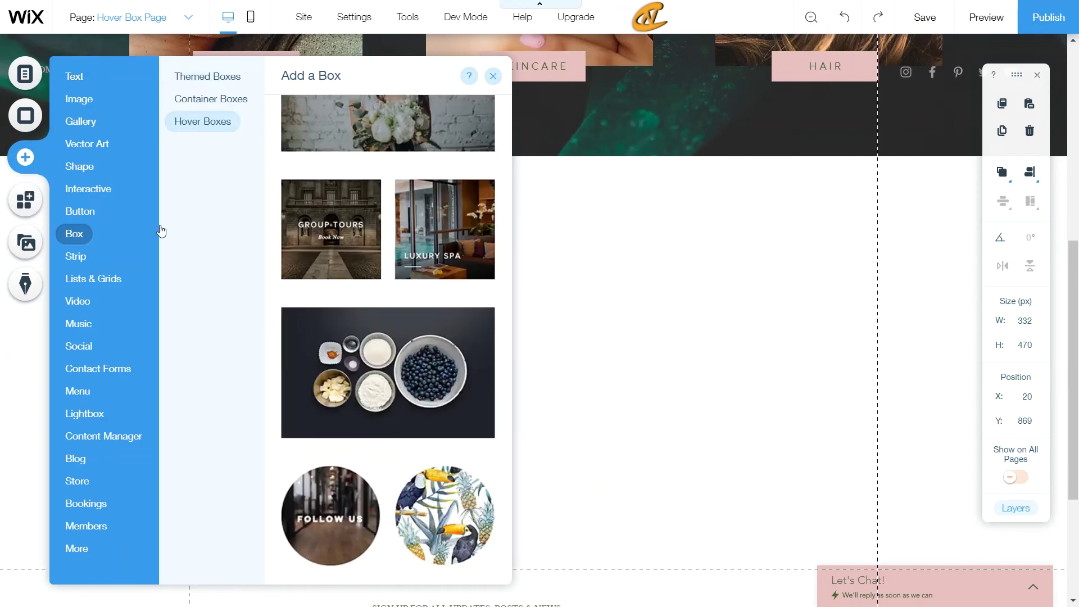
scroll(362, 229, "down", 3)
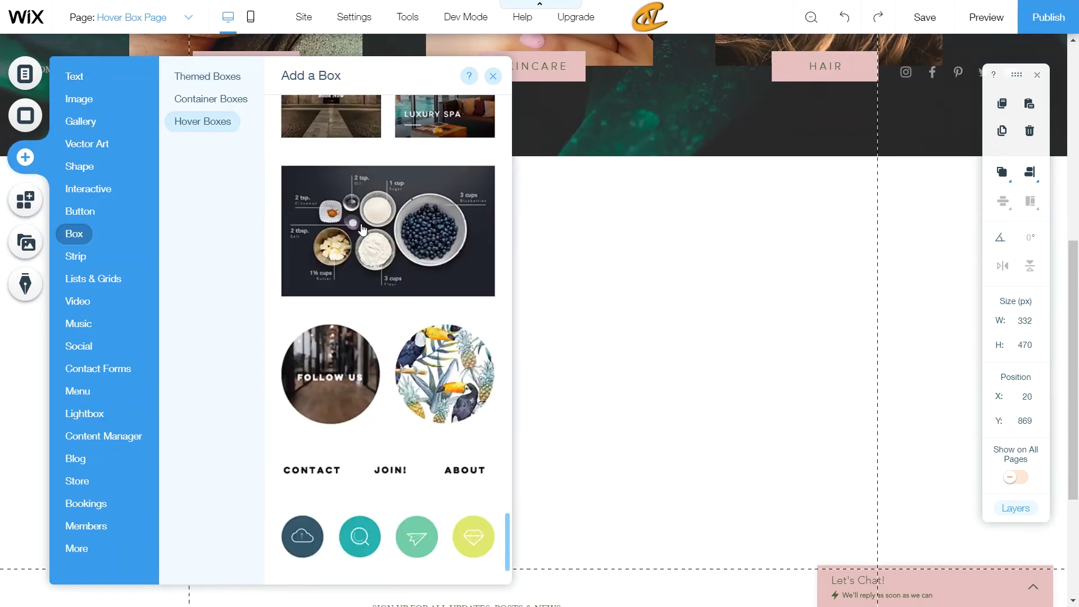
scroll(405, 281, "down", 1)
scroll(405, 292, "up", 1)
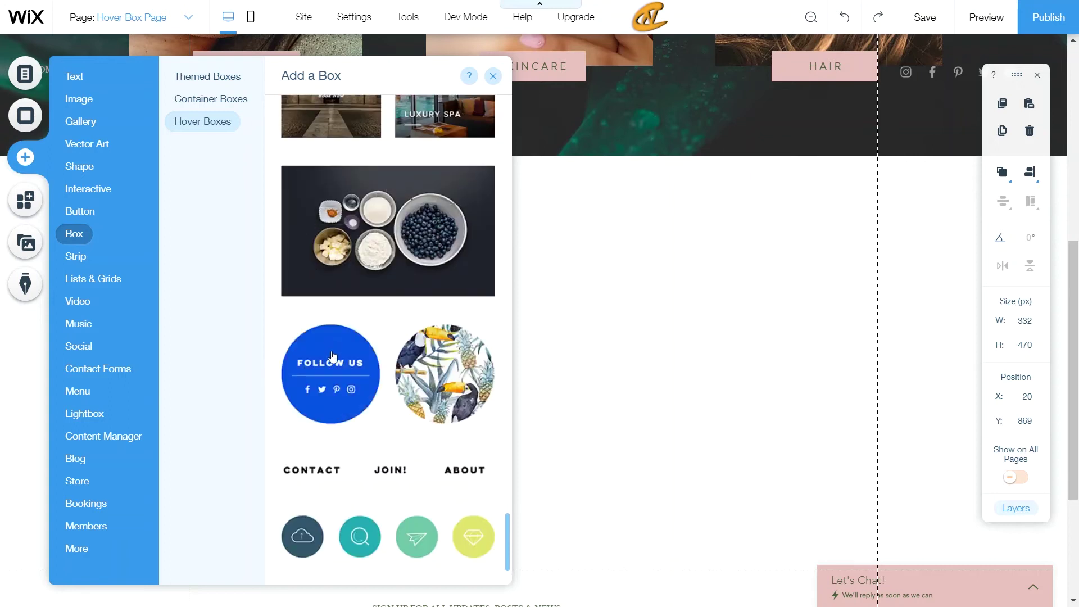
left_click_drag(333, 358, 648, 289)
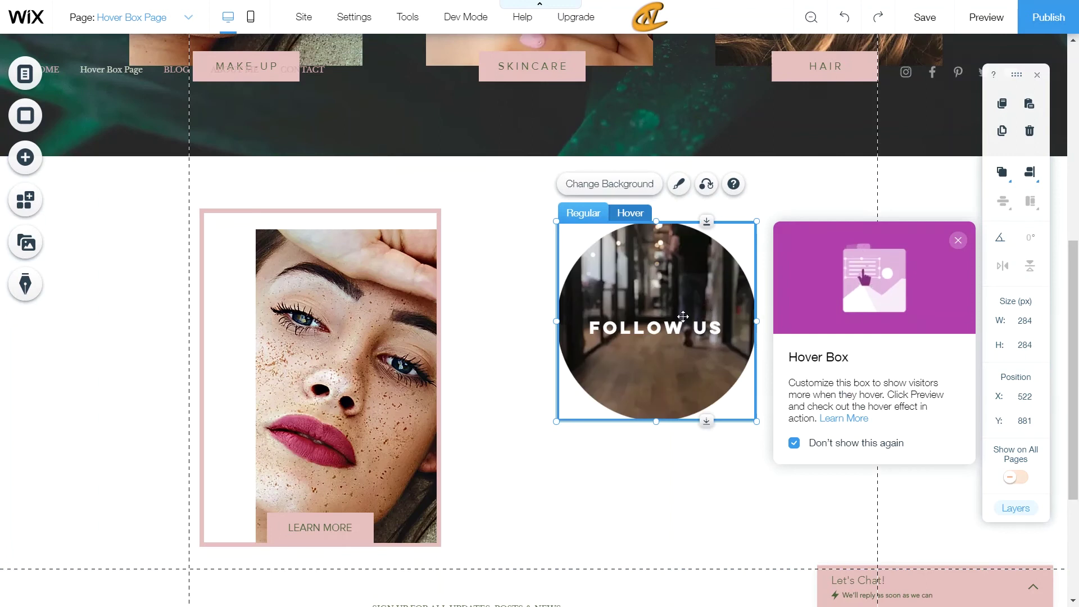
left_click(958, 240)
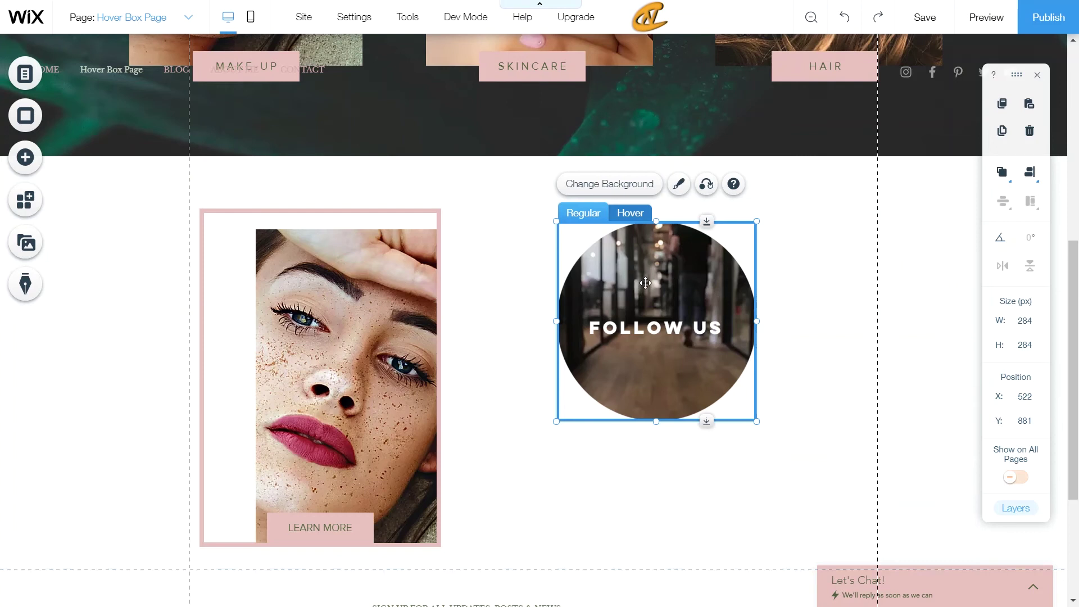
- Open the Follow Us box's background options, then play and pause its background video
left_click(824, 300)
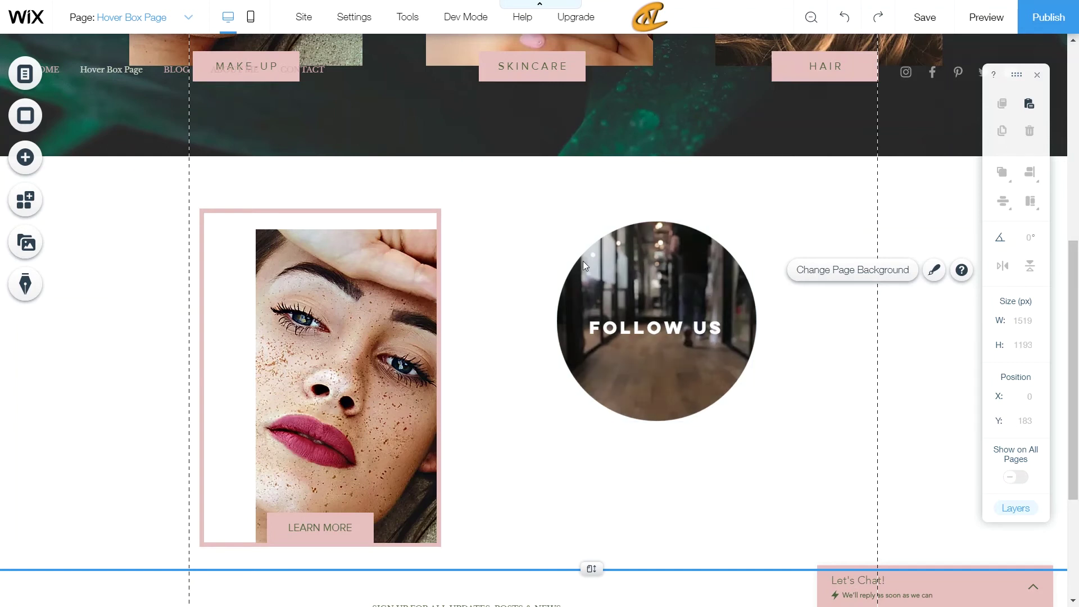
left_click(615, 252)
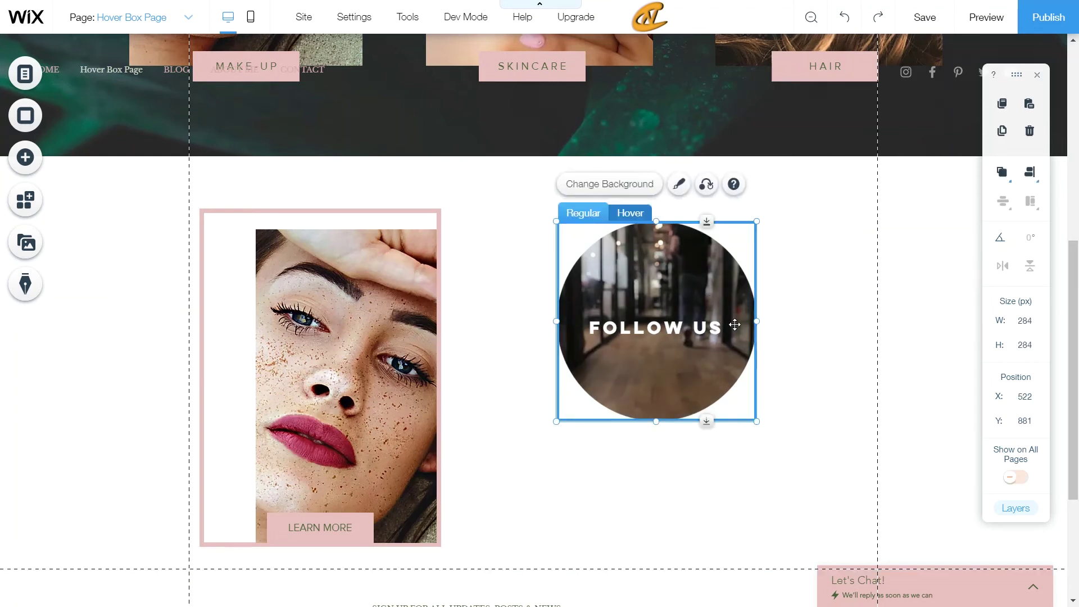
left_click(646, 190)
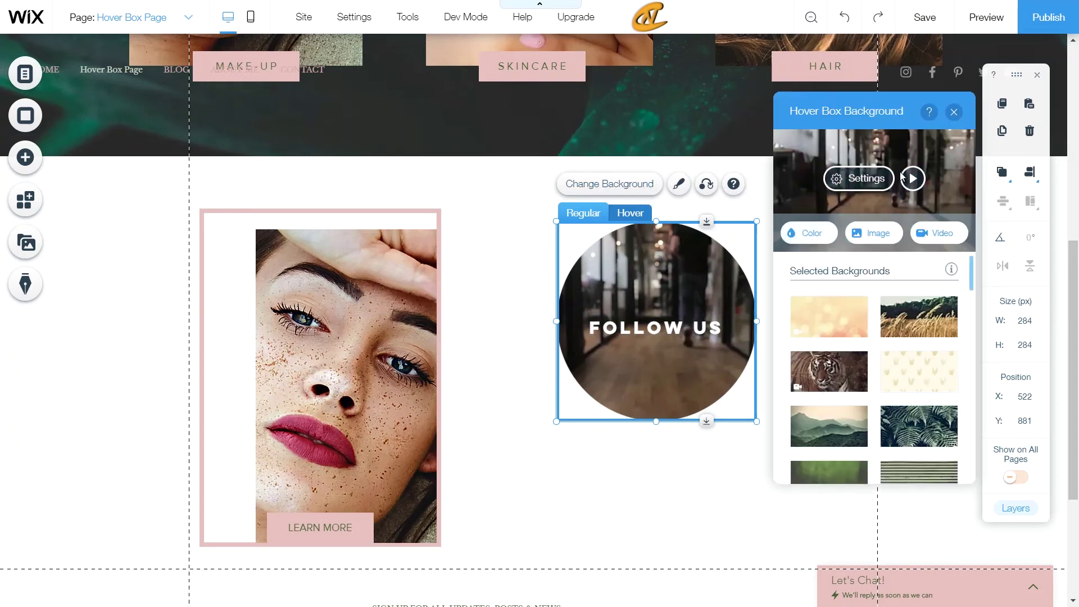
left_click(912, 180)
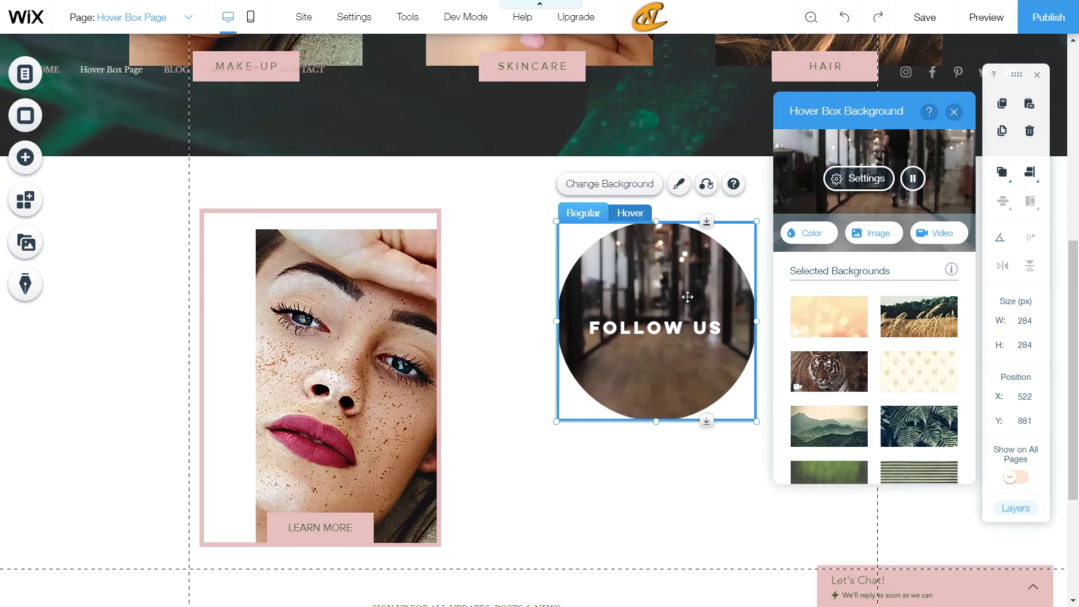
left_click(905, 180)
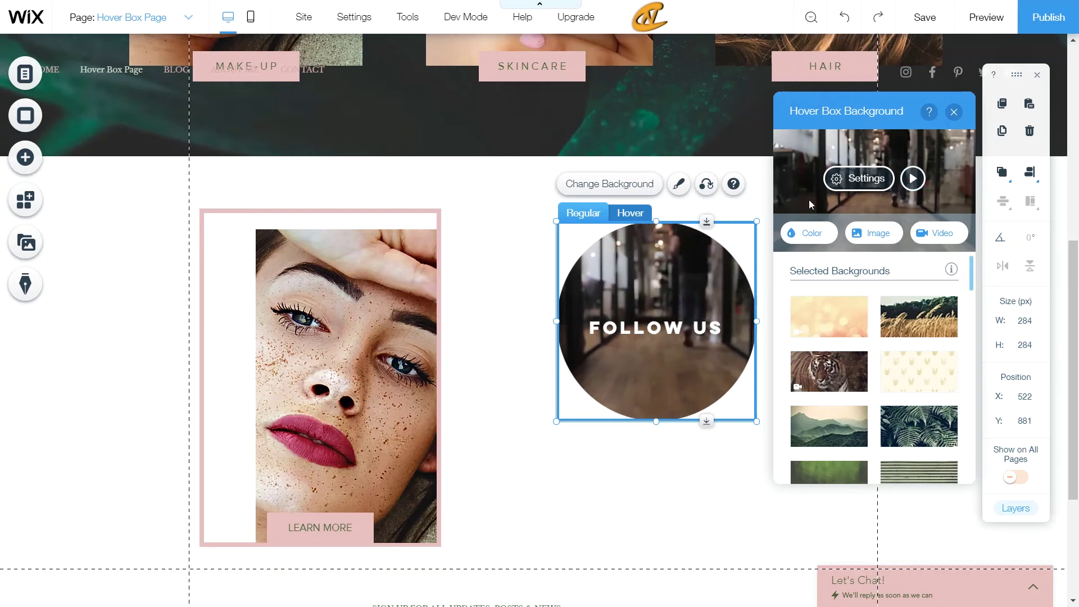
- Inspect the Follow Us box's hover state, close its background options and return to the regular state
left_click(625, 216)
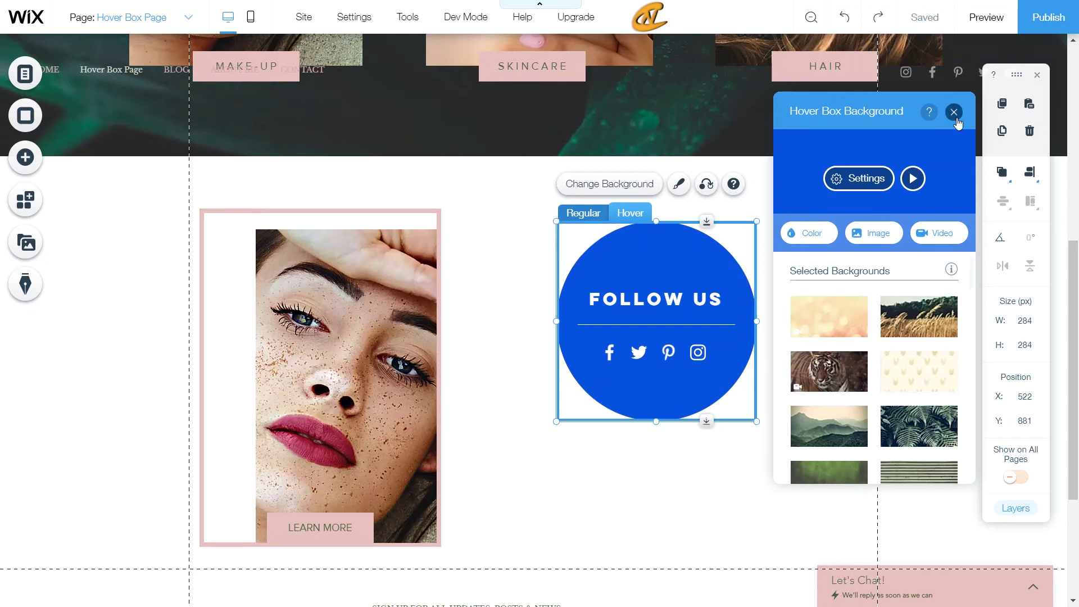
left_click(954, 112)
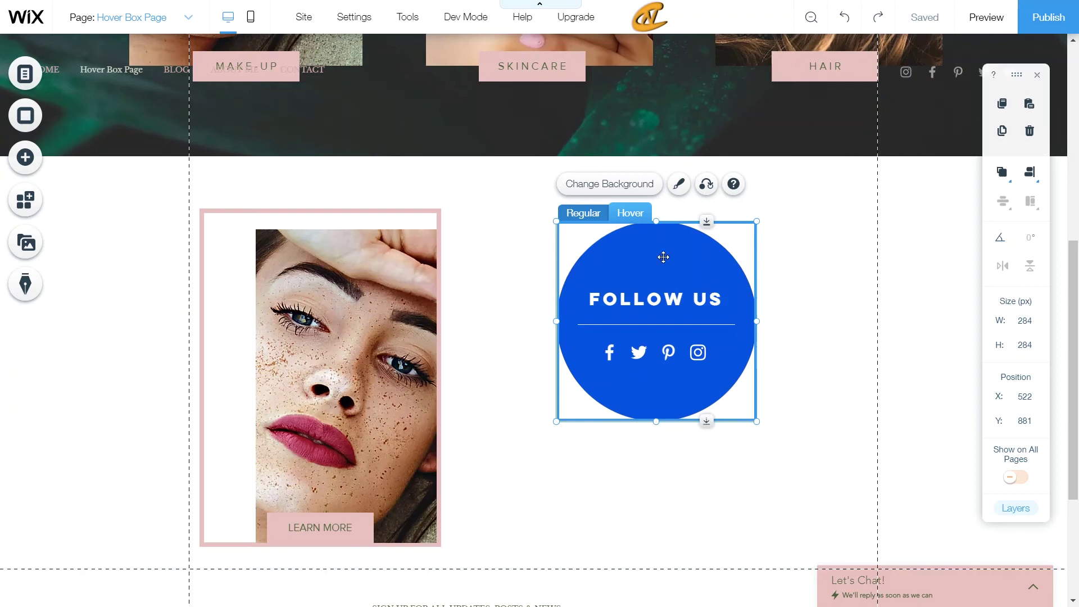
left_click(593, 219)
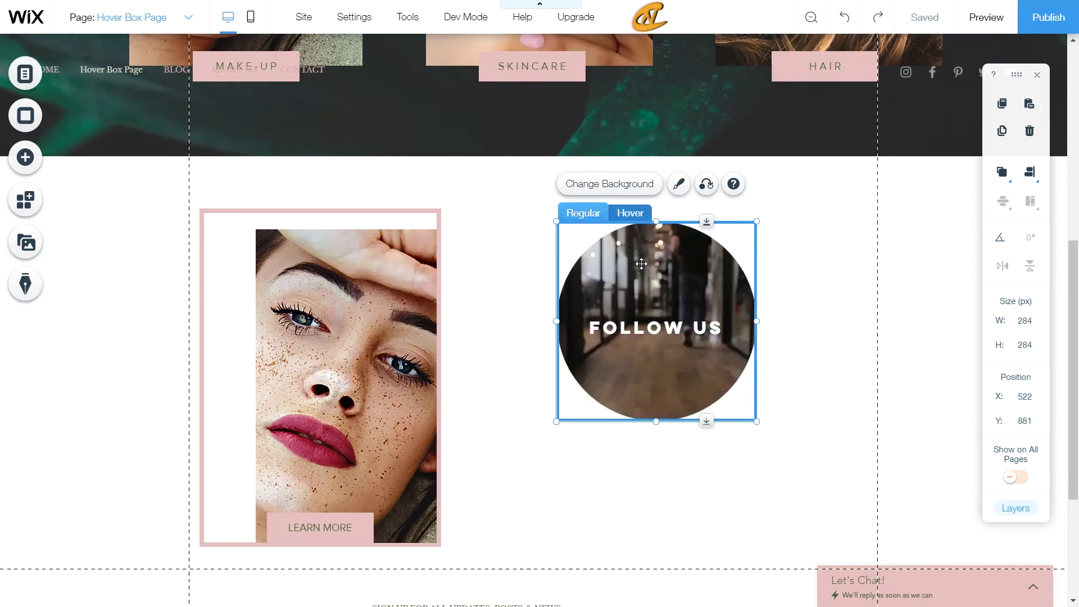
- Open the Follow Us box's background video settings, switch to its hover state and set the overlay opacity to 55%
left_click(635, 185)
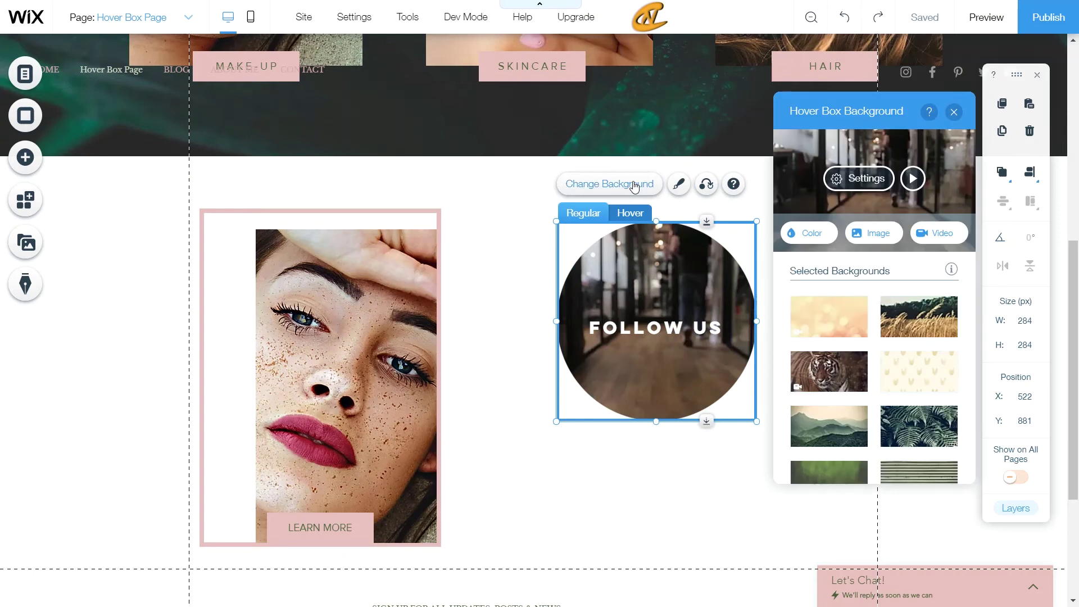
left_click(854, 180)
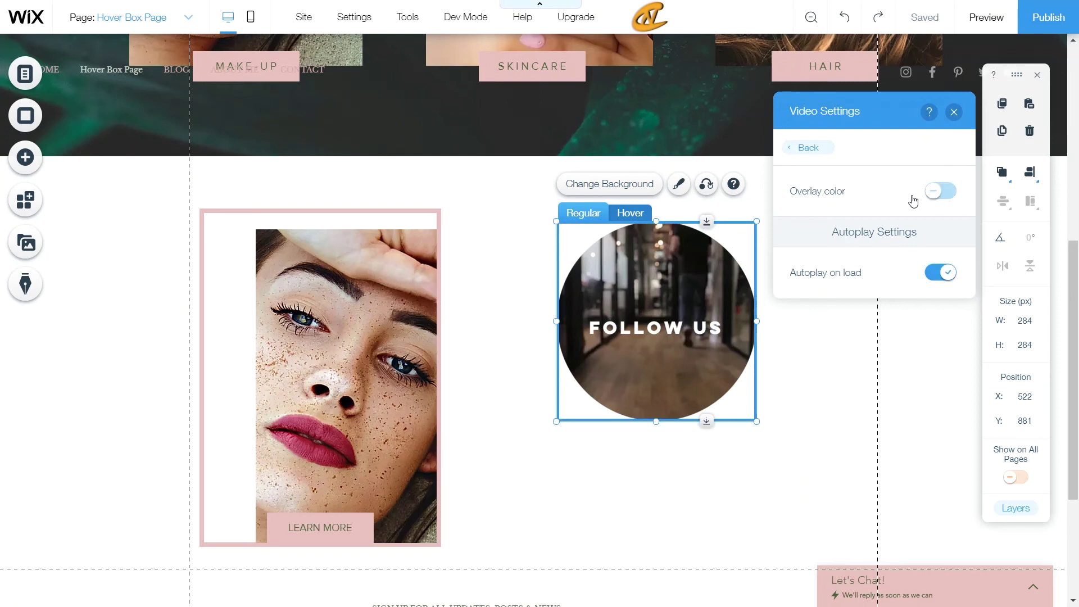
left_click(630, 220)
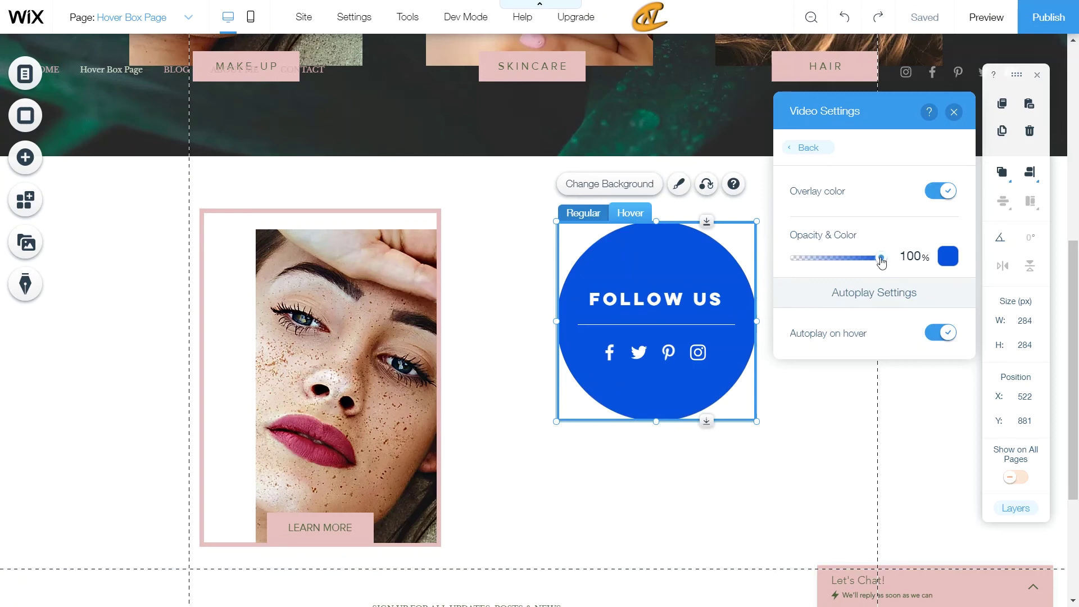
left_click(913, 251)
type("010")
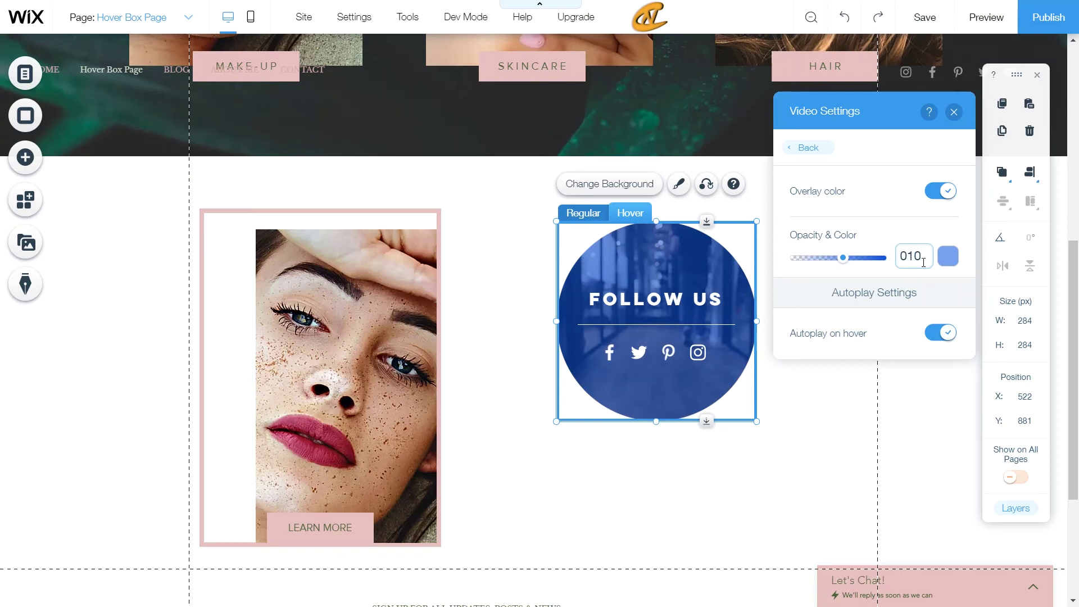
key("Escape")
- Set the Follow Us box's hover overlay colour to the darkest pink-brown site colour and go back to the background options
left_click(941, 257)
left_click(983, 401)
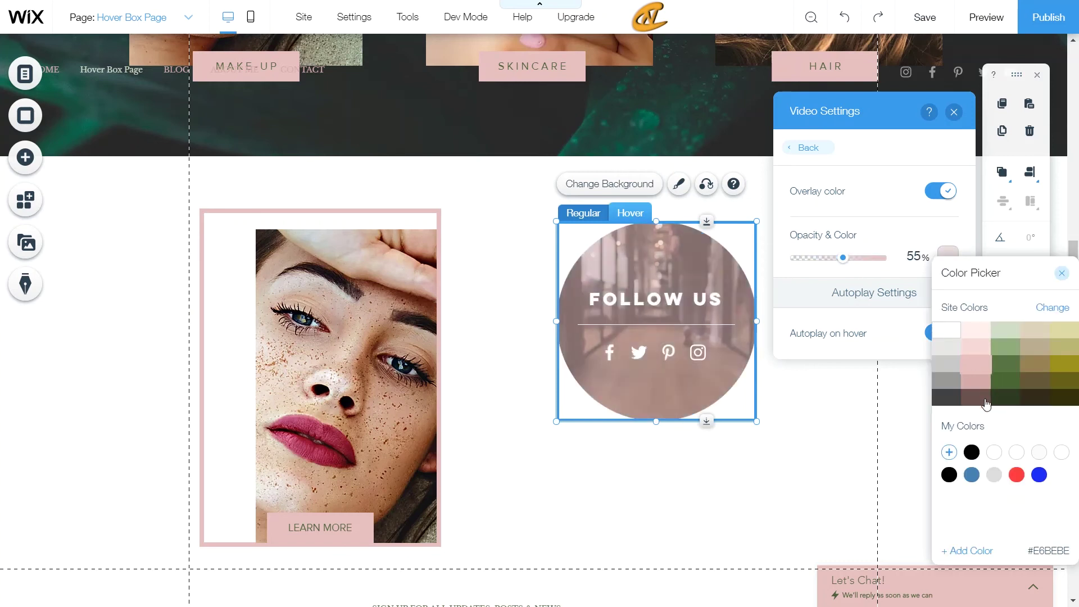
left_click(1062, 273)
left_click(822, 149)
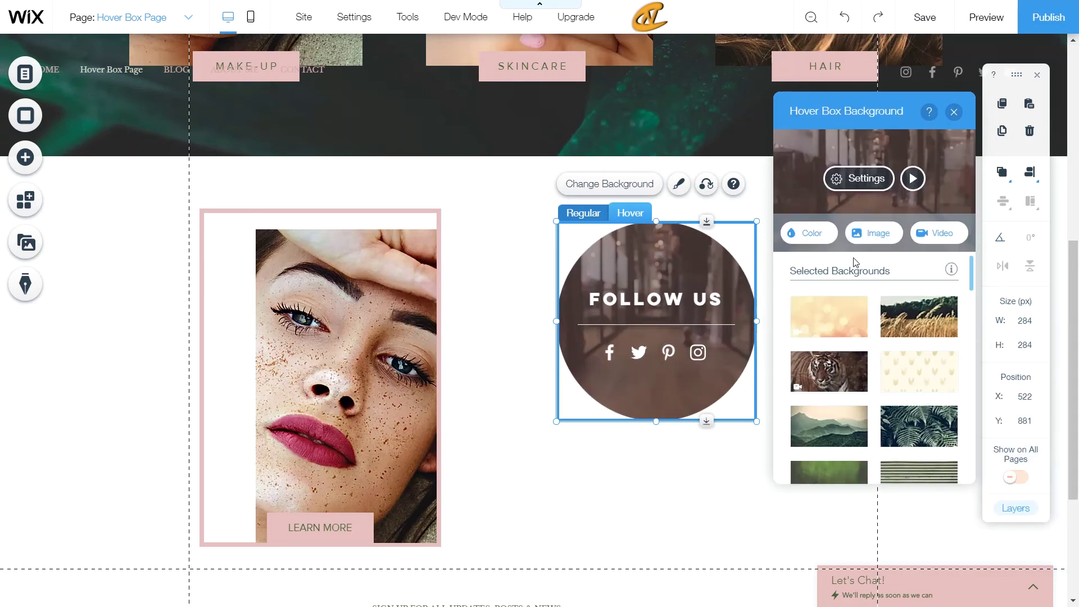
- Return the Follow Us box to its regular state, deselect it and save the site, dismissing the save dialog
left_click(590, 213)
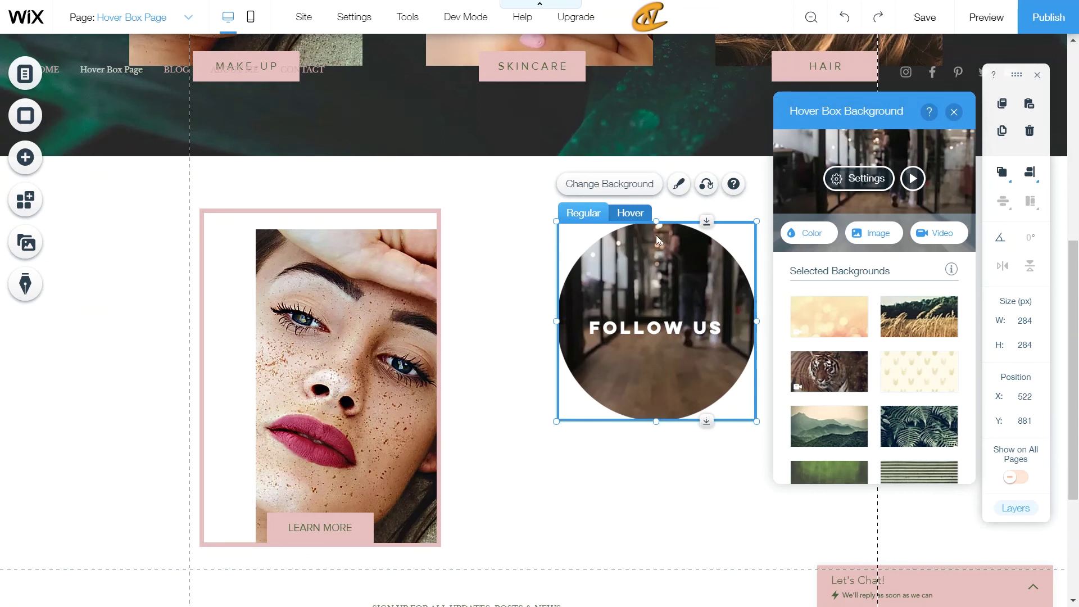
left_click(540, 295)
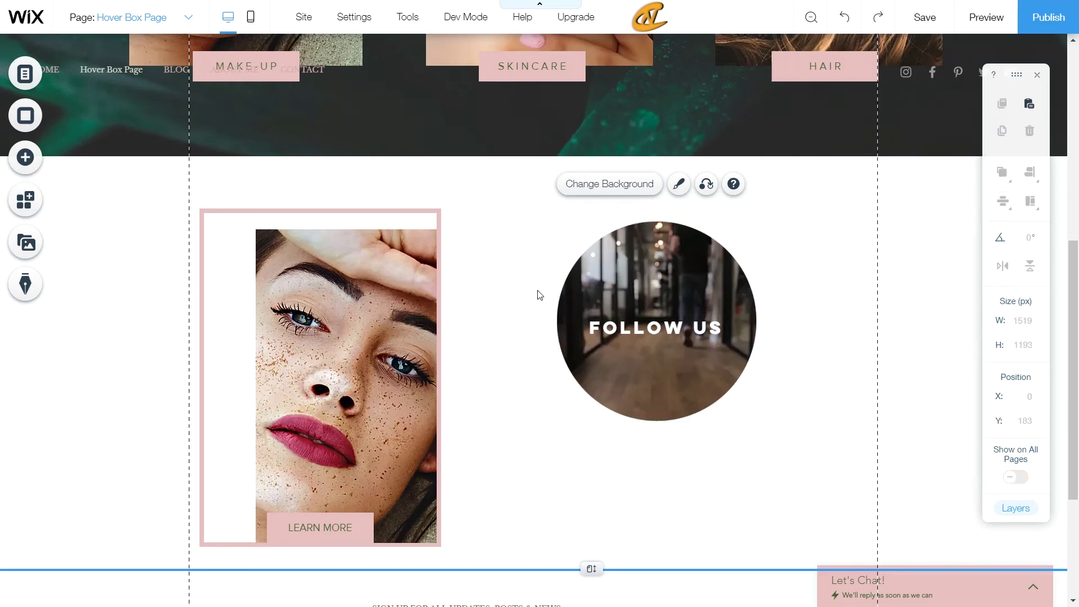
left_click(936, 17)
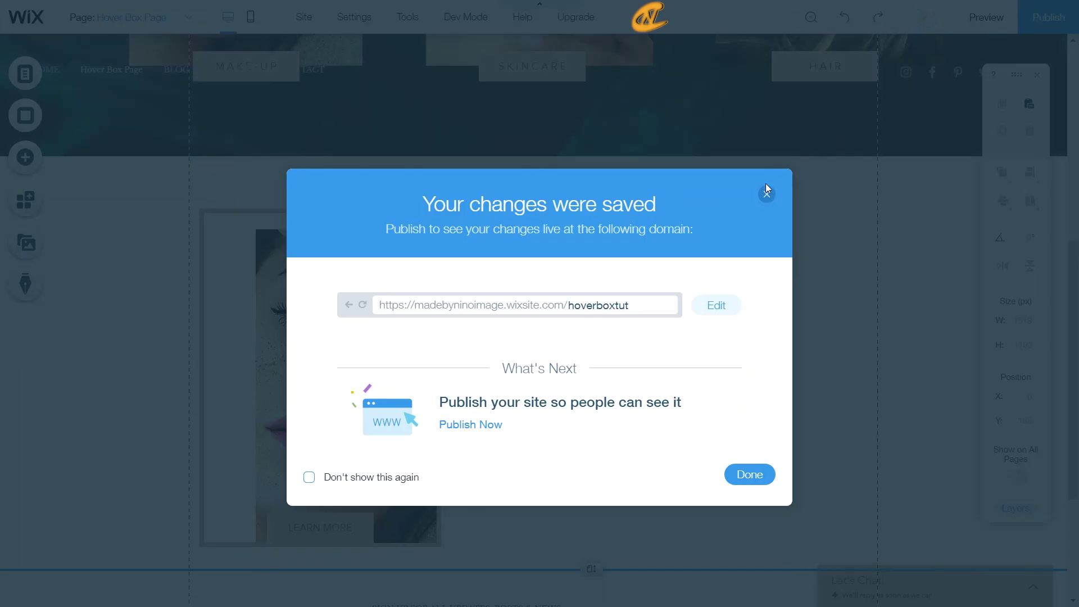
left_click(768, 191)
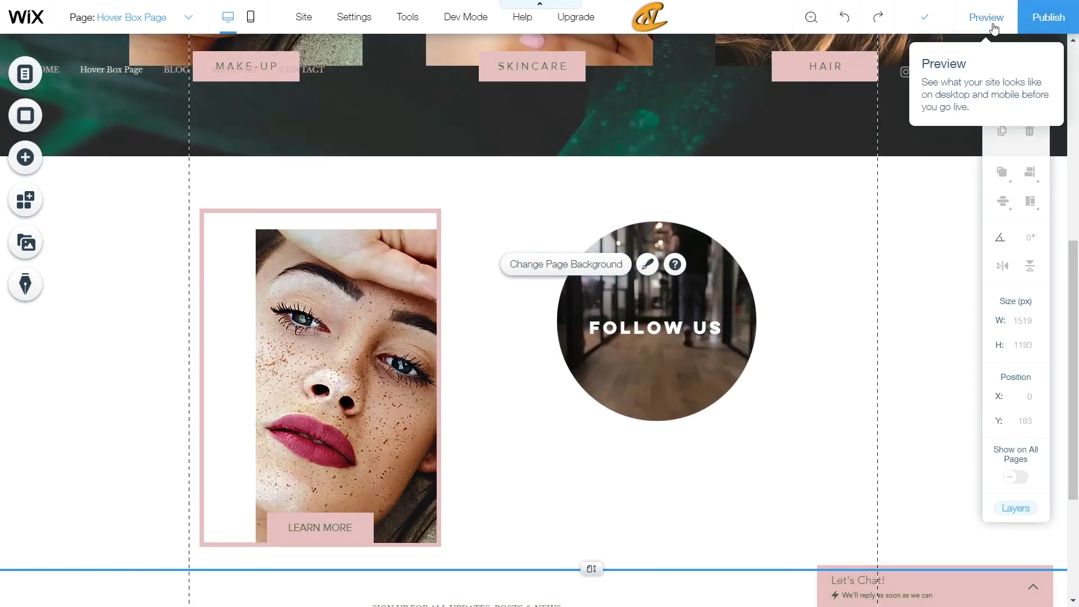
- Preview the page to examine the Follow Us box's hover effect and social icons, and return to the editor
key("ctrl+shift+p")
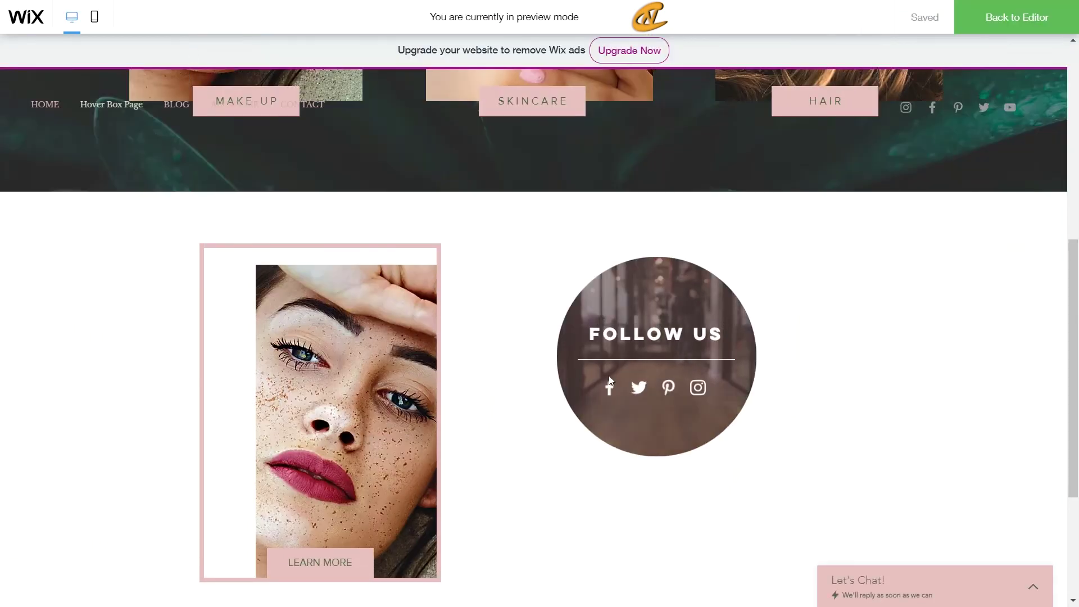
mouse_move(640, 362)
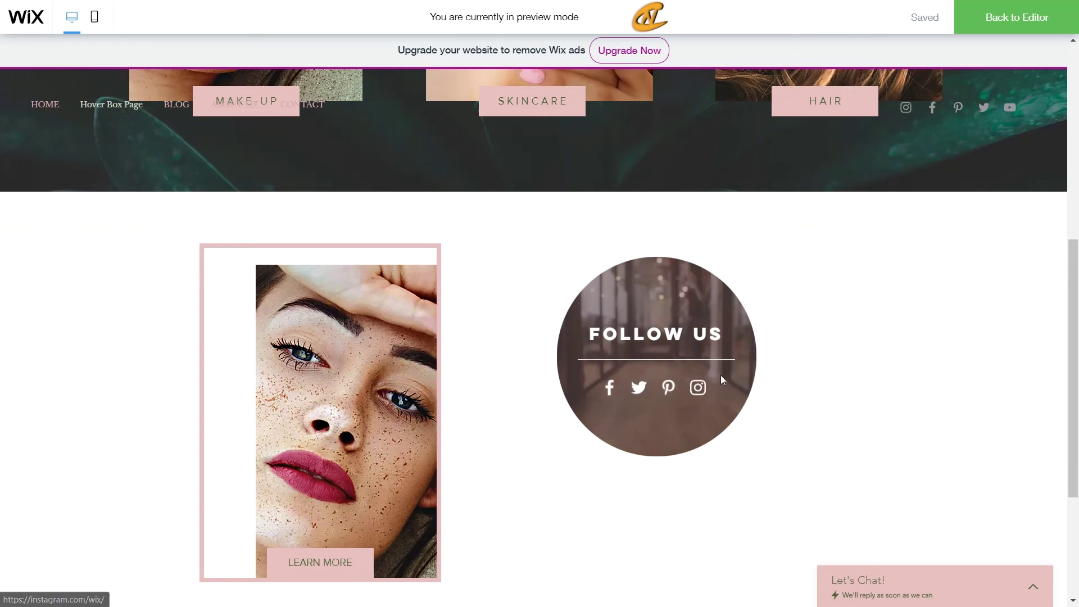
mouse_move(664, 336)
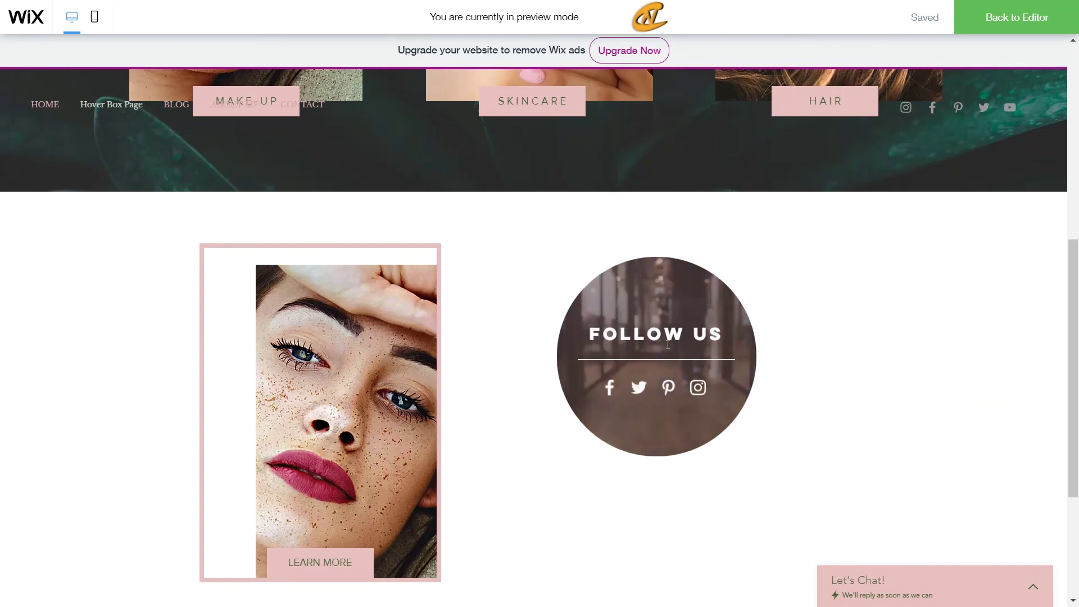
left_click(998, 24)
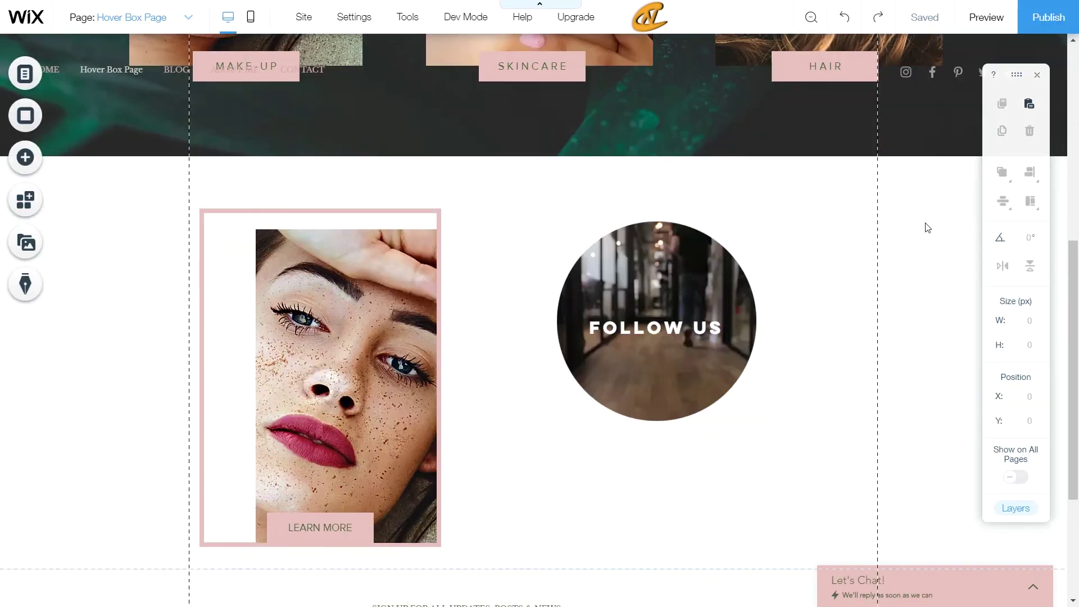
- Turn off Autoplay on load for the Follow Us box's regular-state video and check the autoplay setting of its hover state
left_click(676, 264)
left_click(628, 186)
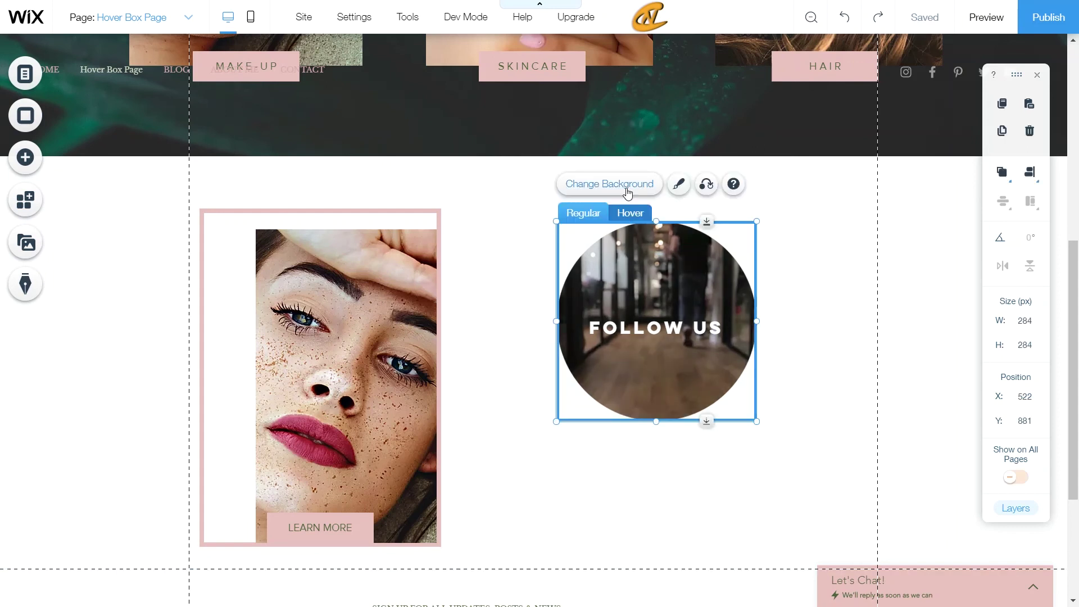
left_click(866, 179)
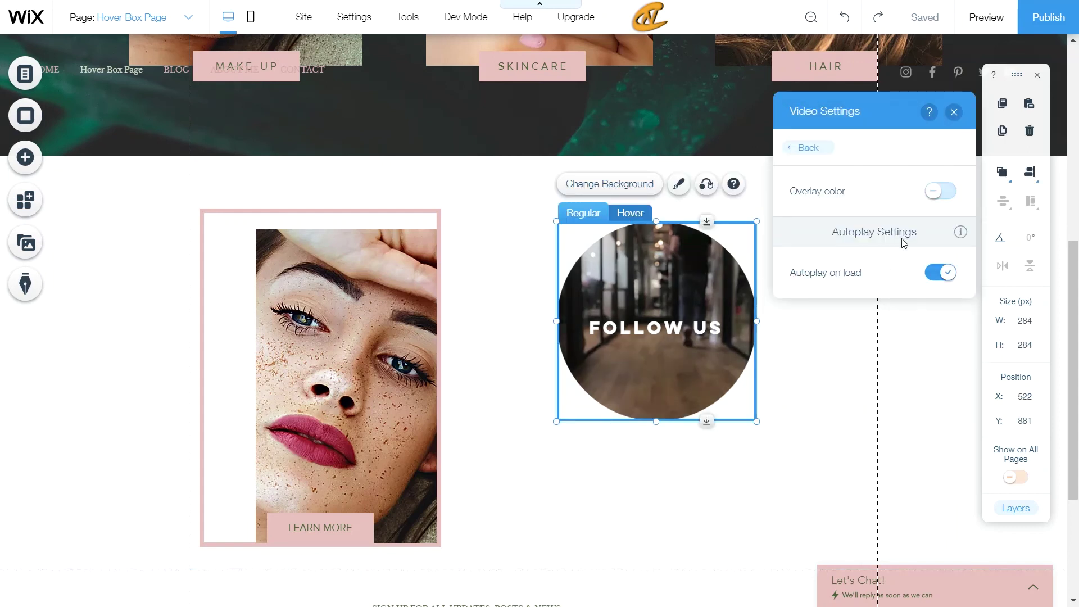
left_click(936, 274)
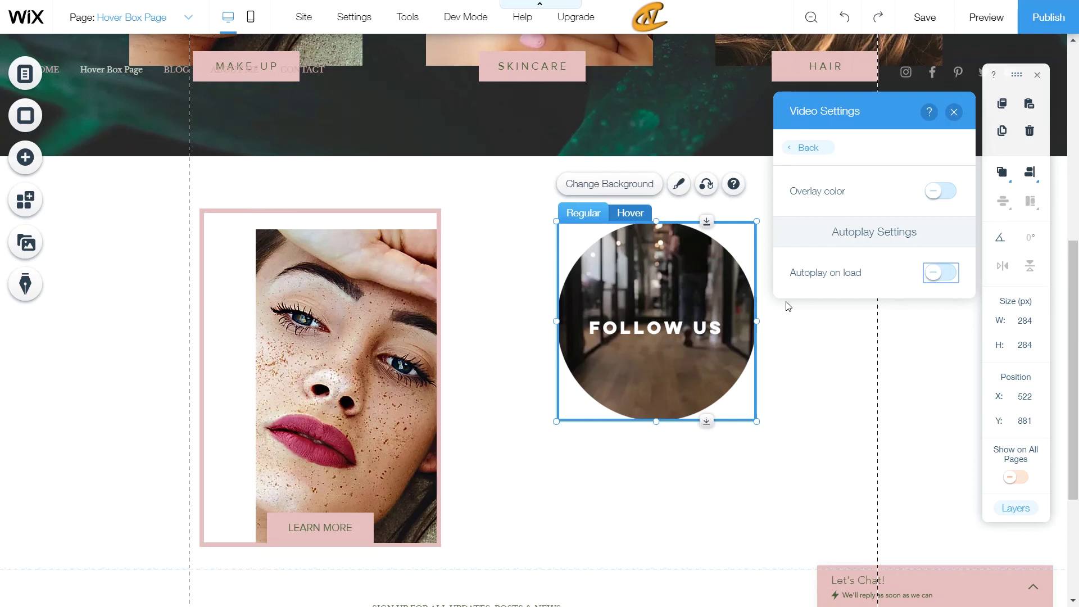
left_click(624, 220)
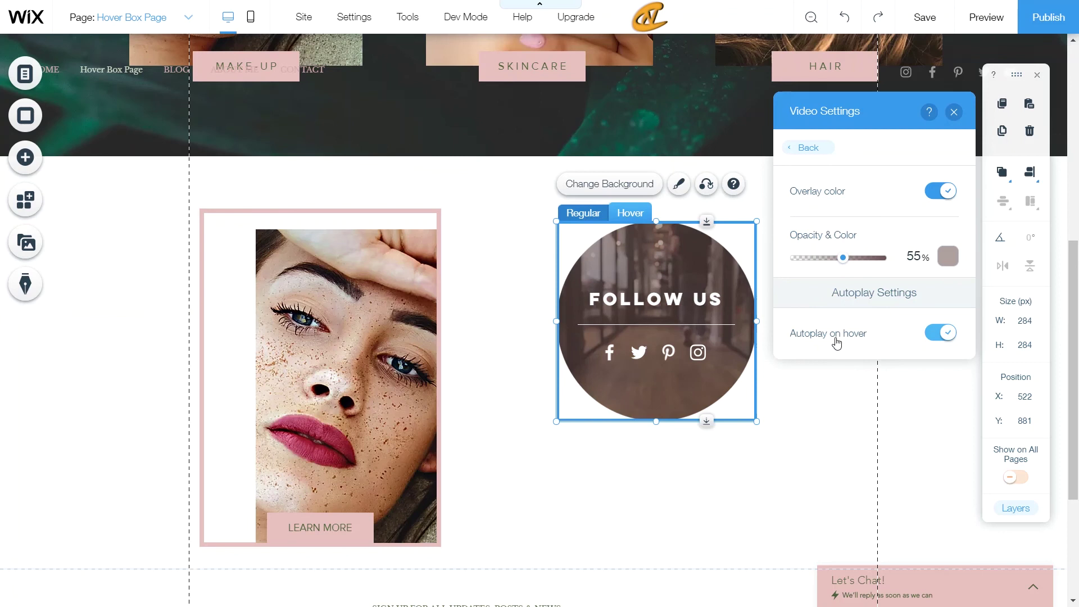
left_click(596, 219)
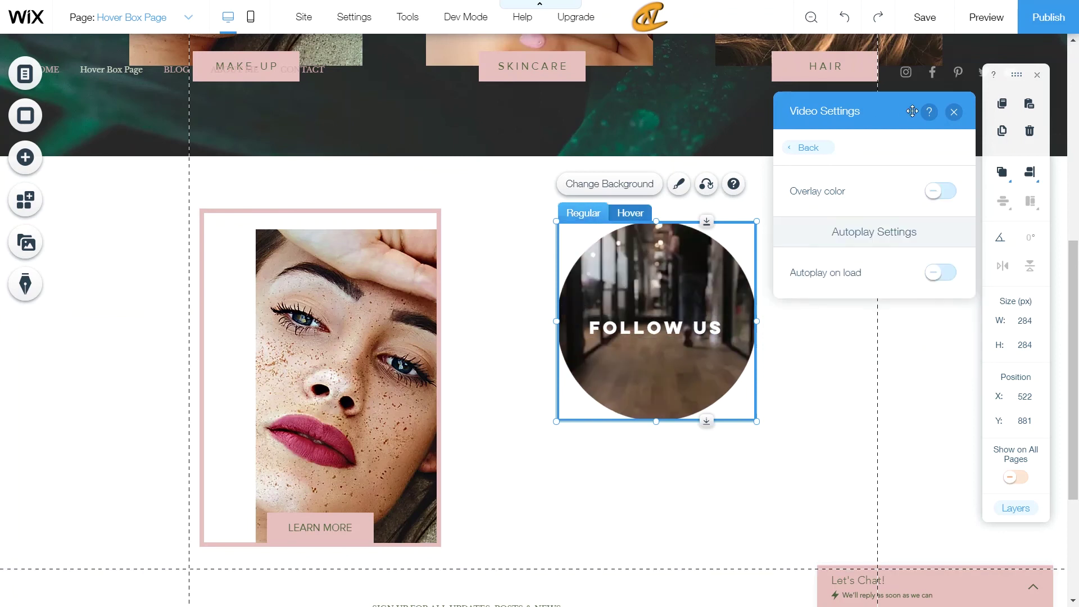
left_click(954, 112)
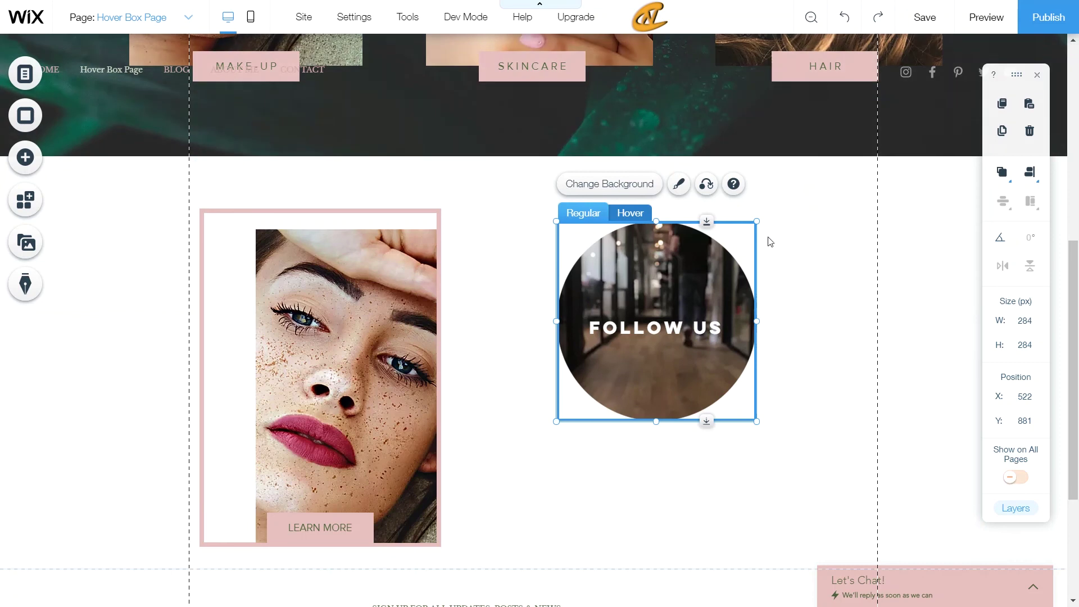
- Preview the page again to test how the Follow Us box's video plays on hover, and return to the editor
left_click(808, 270)
left_click(996, 25)
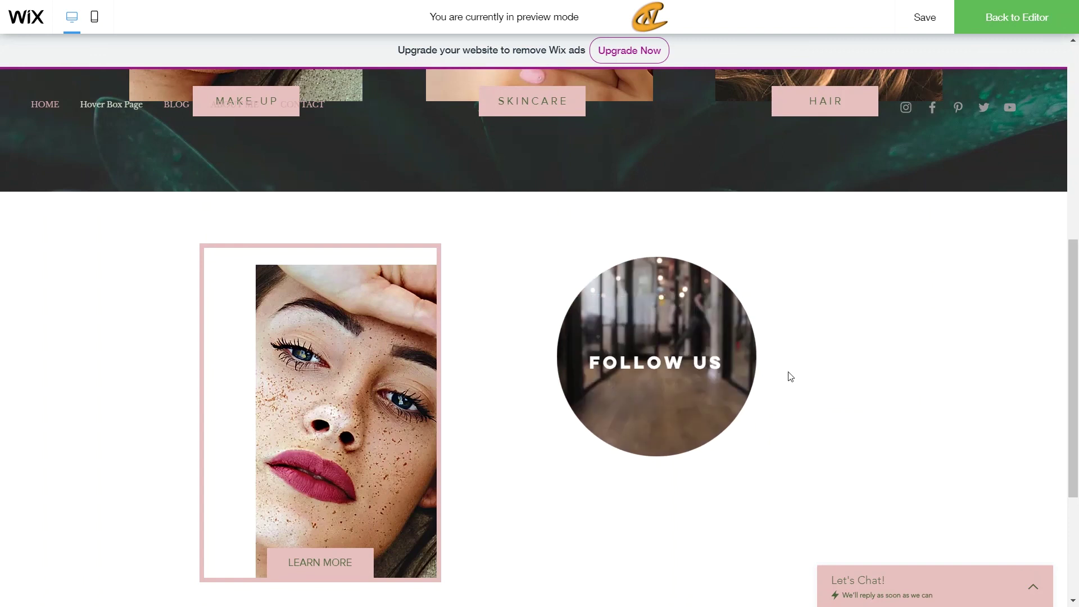
mouse_move(694, 373)
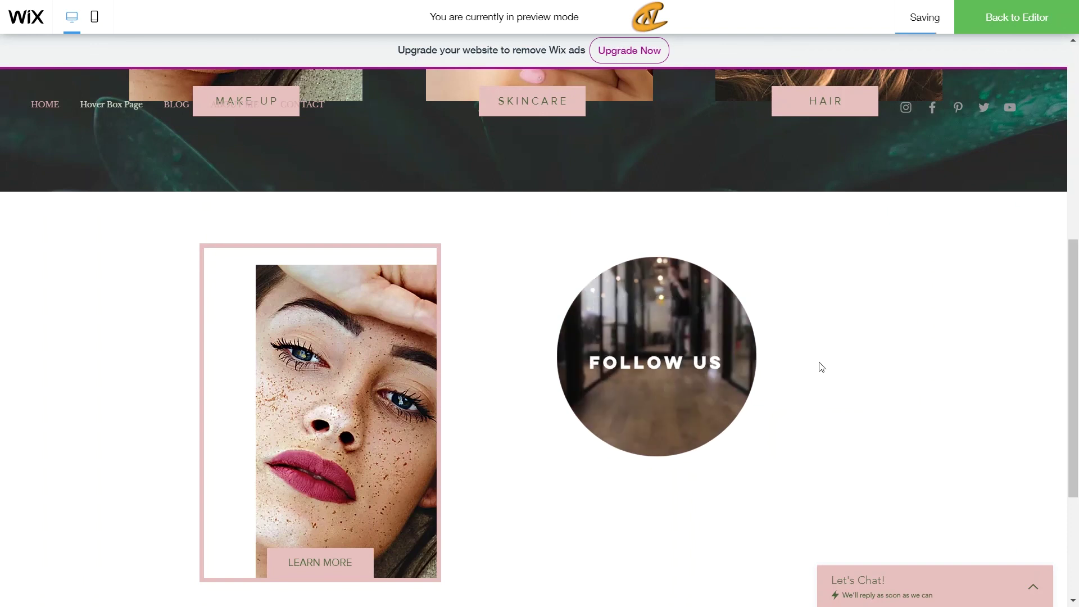
mouse_move(674, 353)
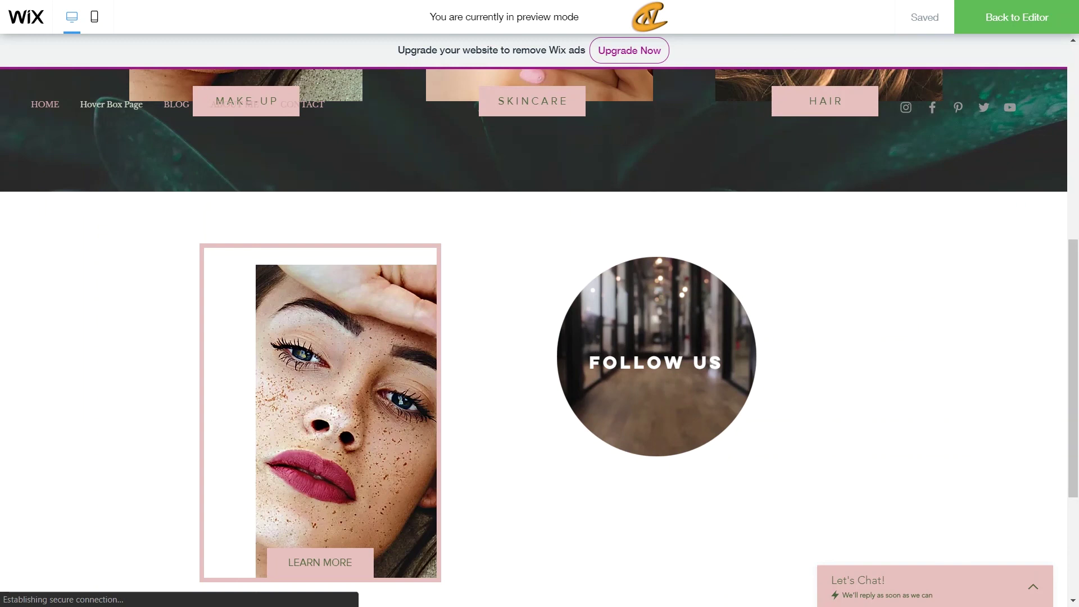
left_click(1017, 17)
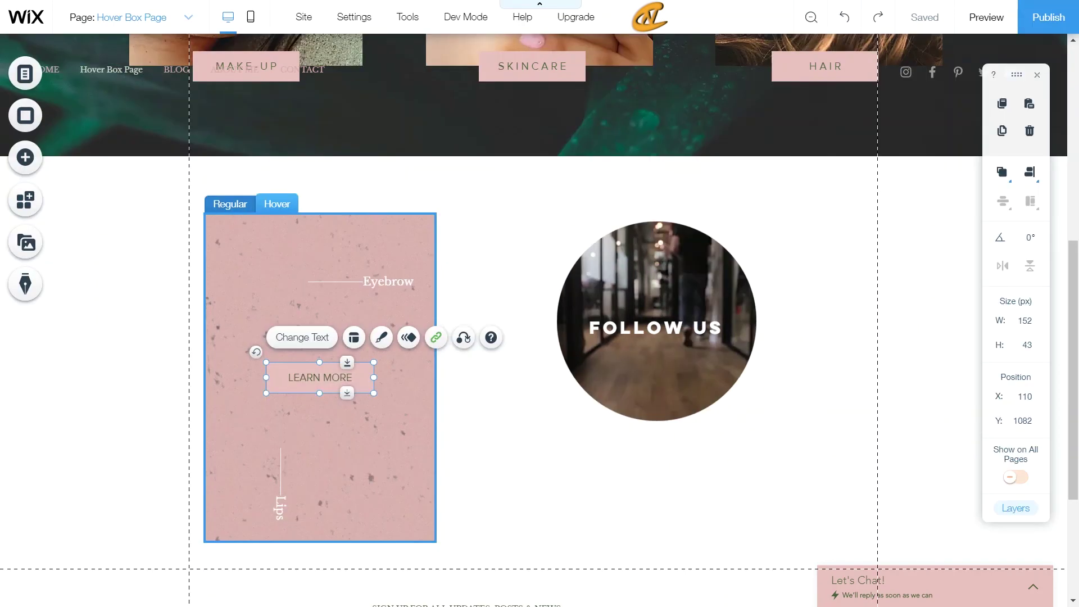